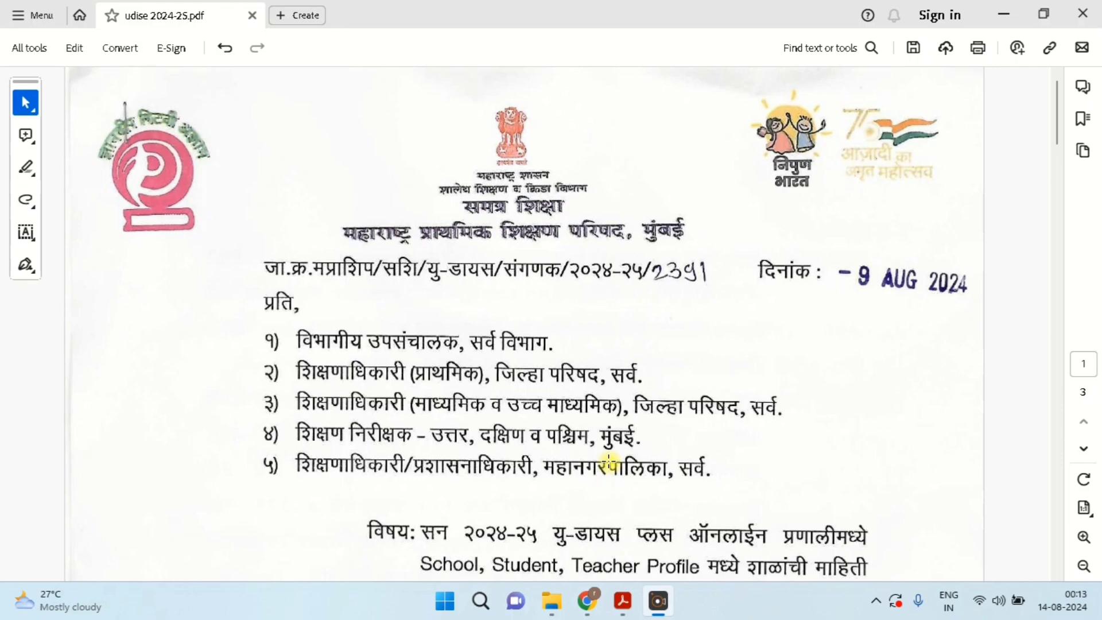
Read through the UDISE 2024-25 circular down to the highlighted deadline and signature on page 3
scroll(608, 461, "down", 3)
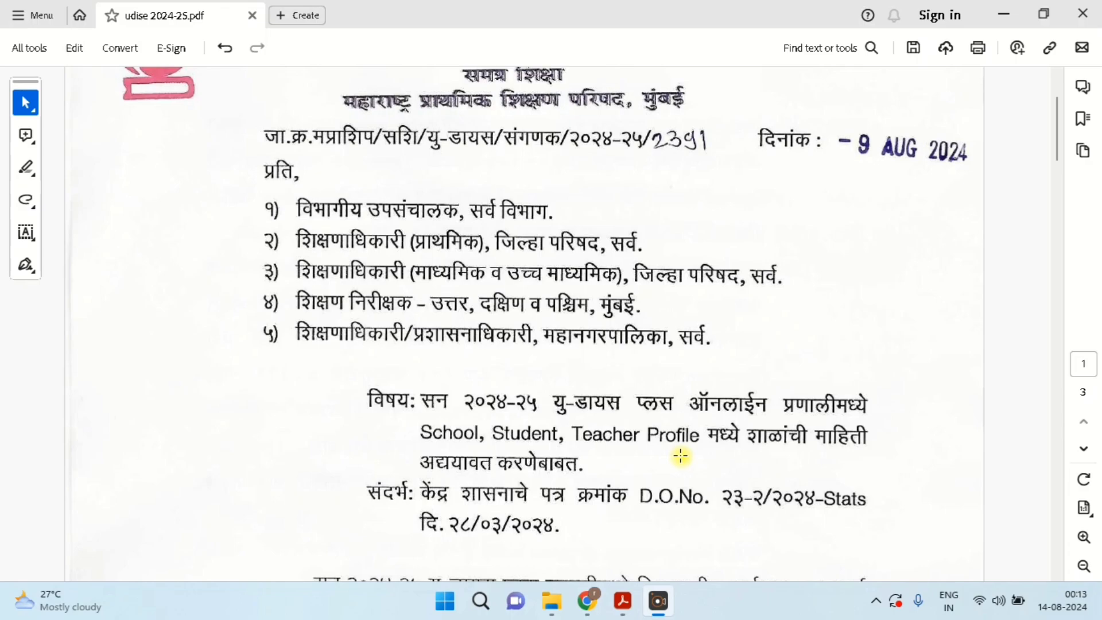
scroll(680, 457, "down", 10)
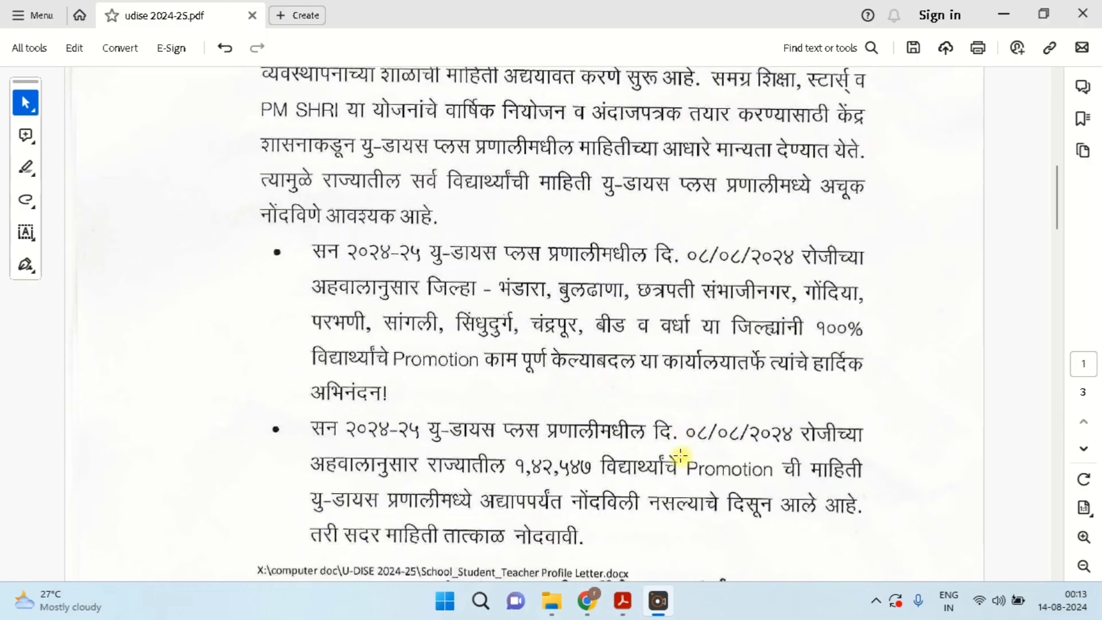
scroll(680, 456, "down", 12)
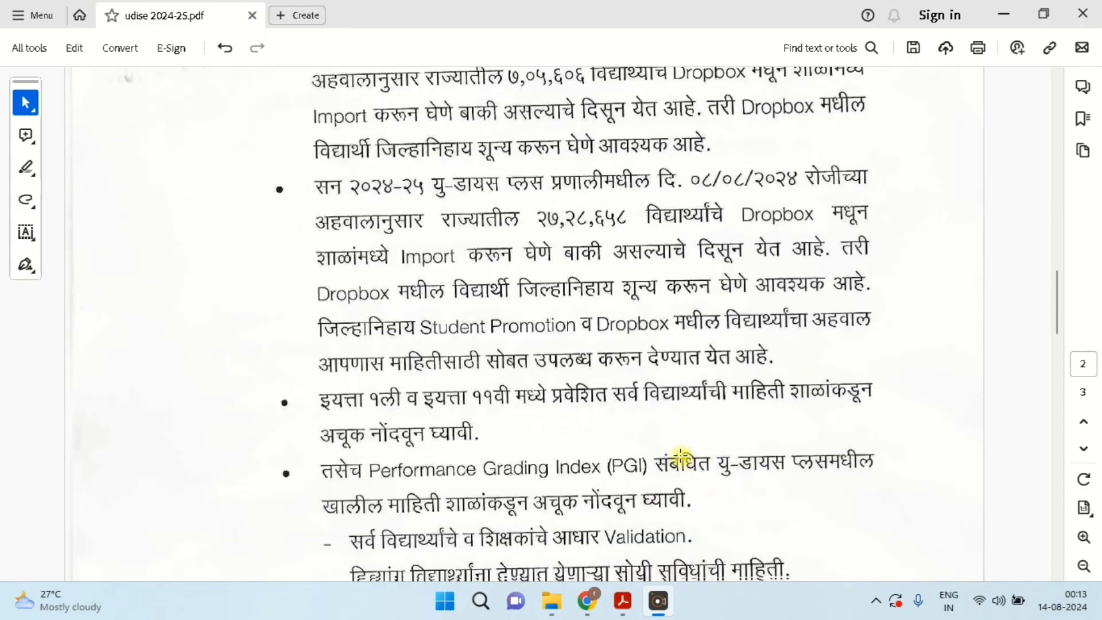
scroll(680, 456, "down", 12)
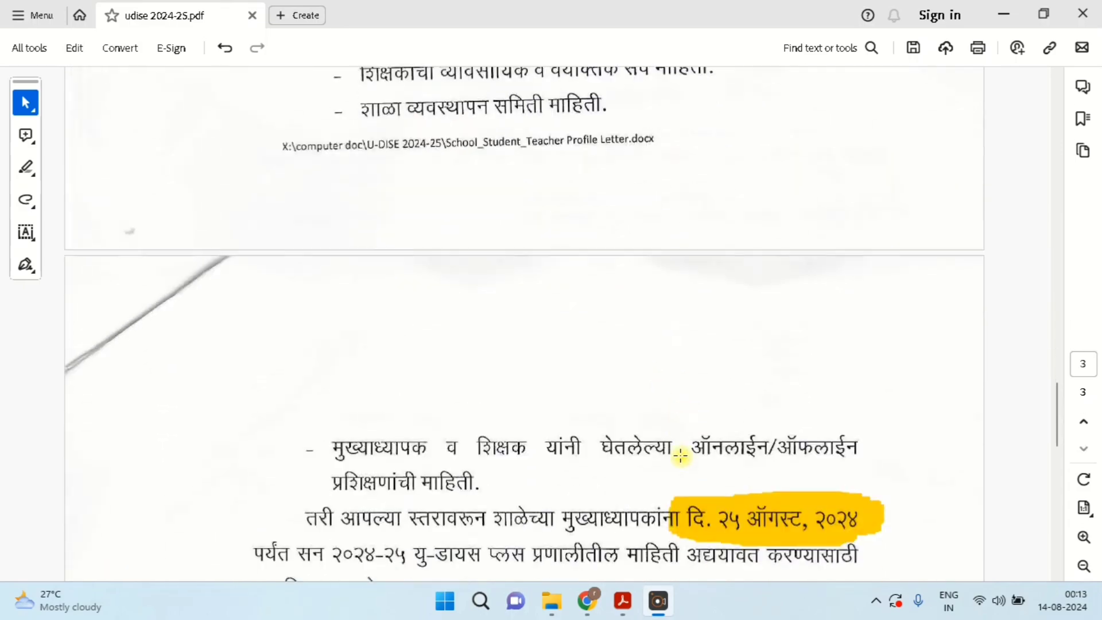
scroll(680, 456, "down", 3)
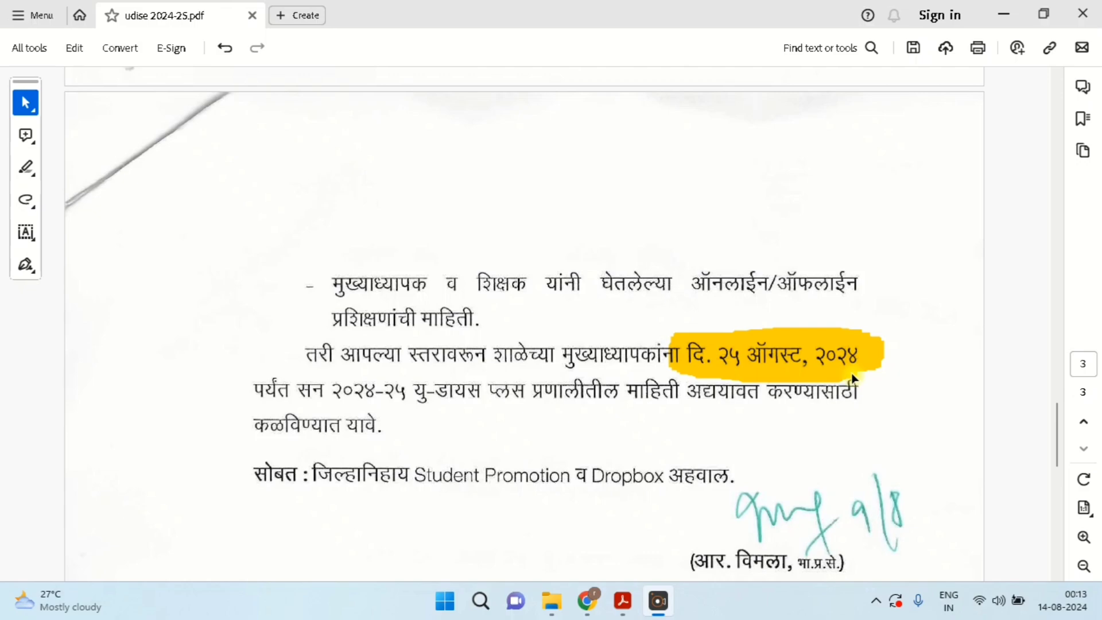
scroll(598, 421, "down", 1)
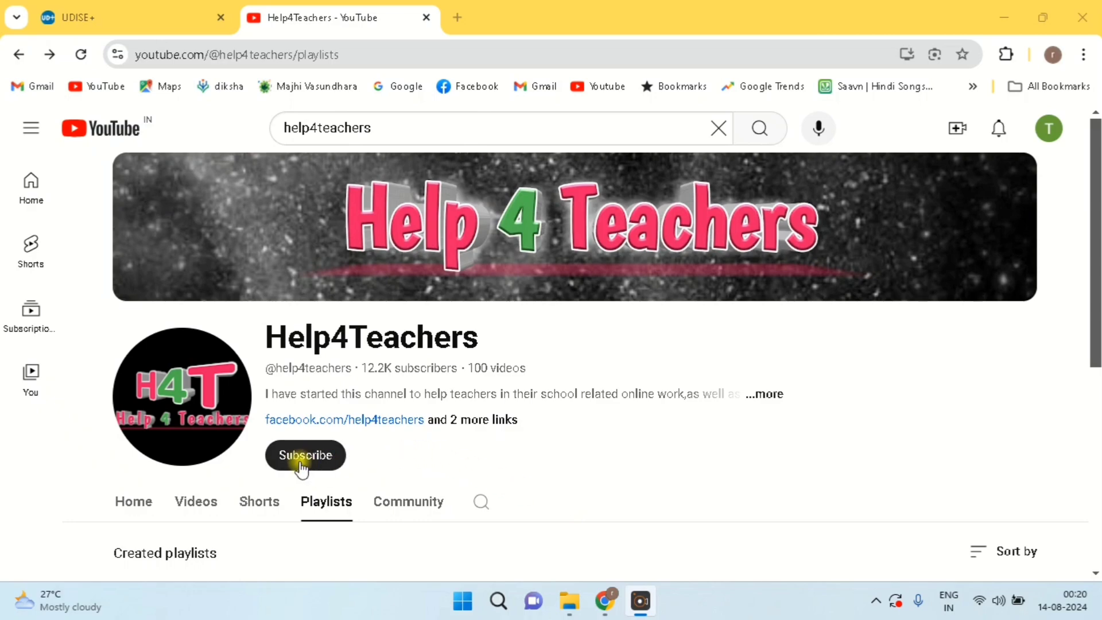
Subscribe to the Help4Teachers YouTube channel and set its notifications to All
left_click(301, 463)
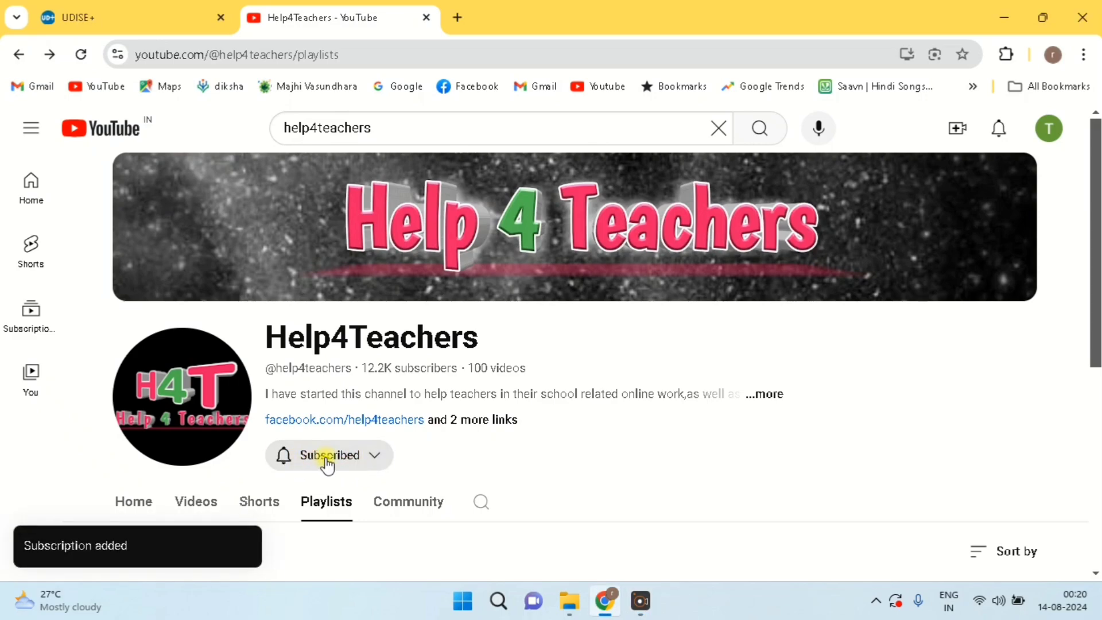
left_click(285, 459)
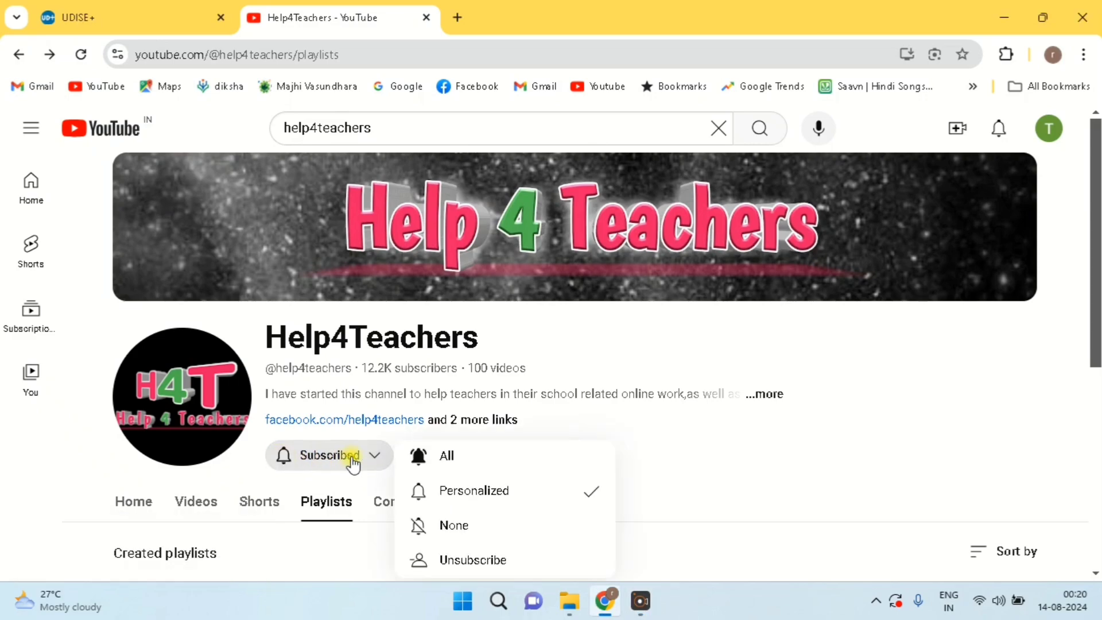
left_click(459, 460)
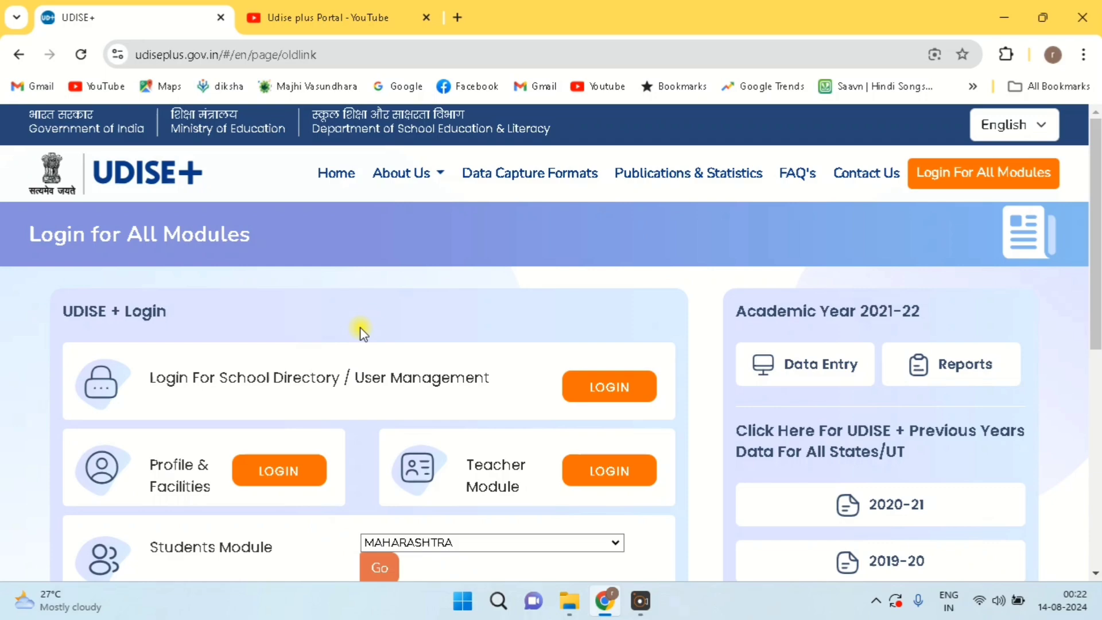
Look over the UDISE+ module logins and the Udise plus Portal video playlist
scroll(362, 331, "down", 1)
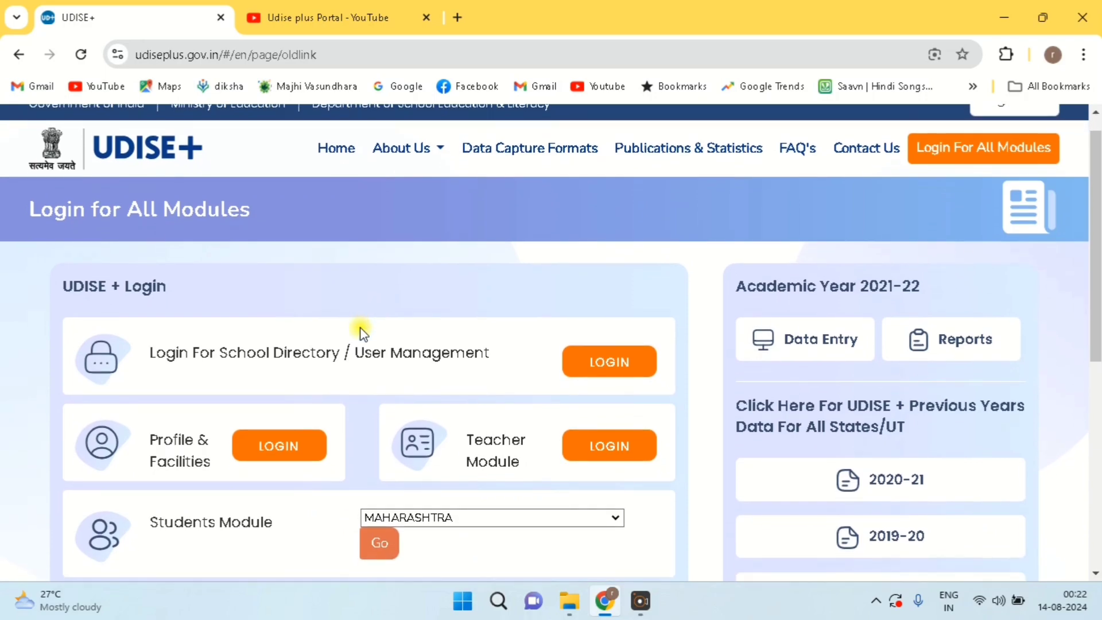
scroll(361, 332, "down", 1)
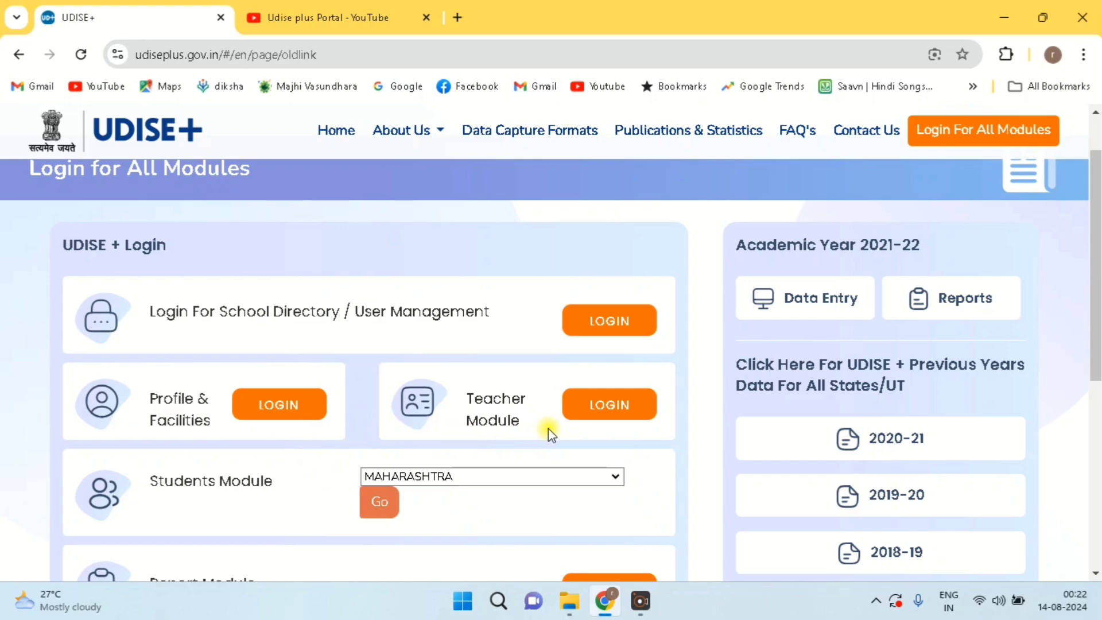
scroll(224, 529, "down", 1)
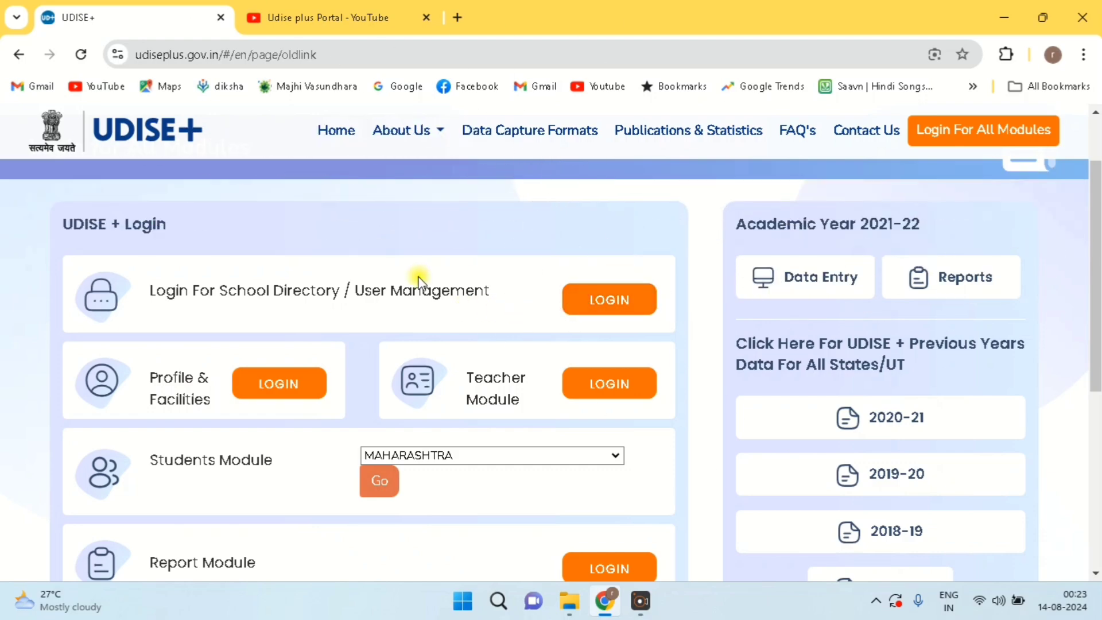
left_click(351, 19)
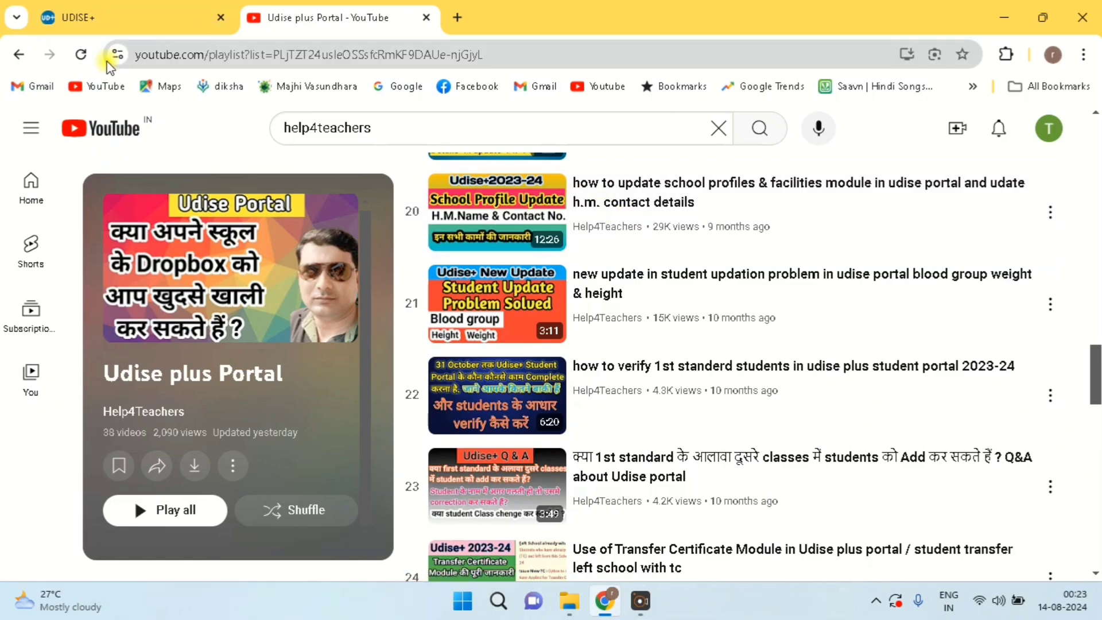
left_click(123, 19)
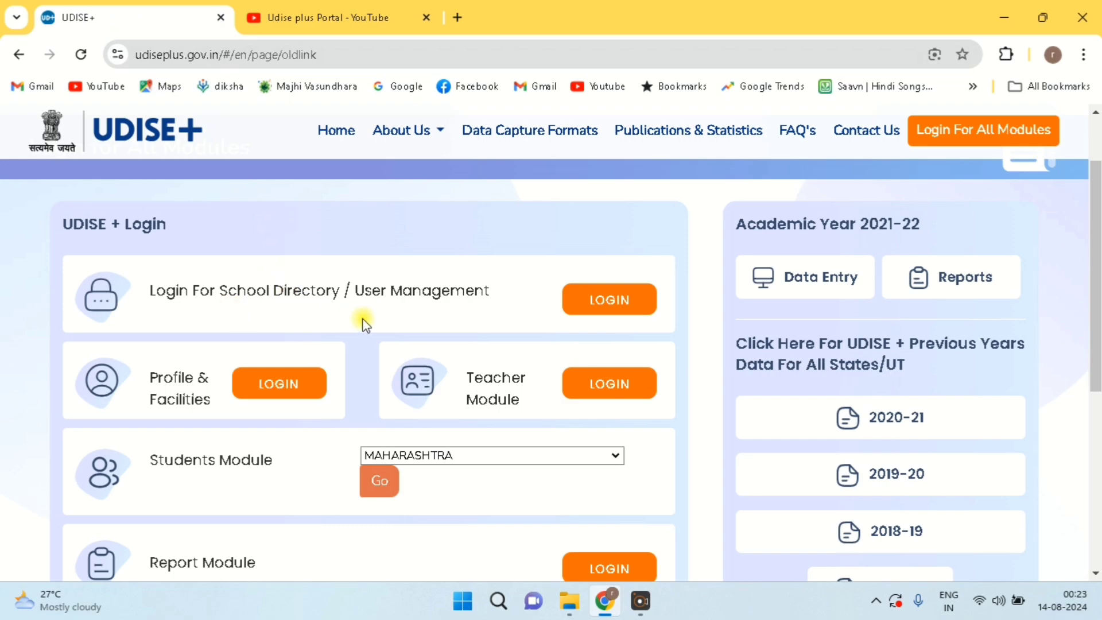
scroll(411, 317, "down", 1)
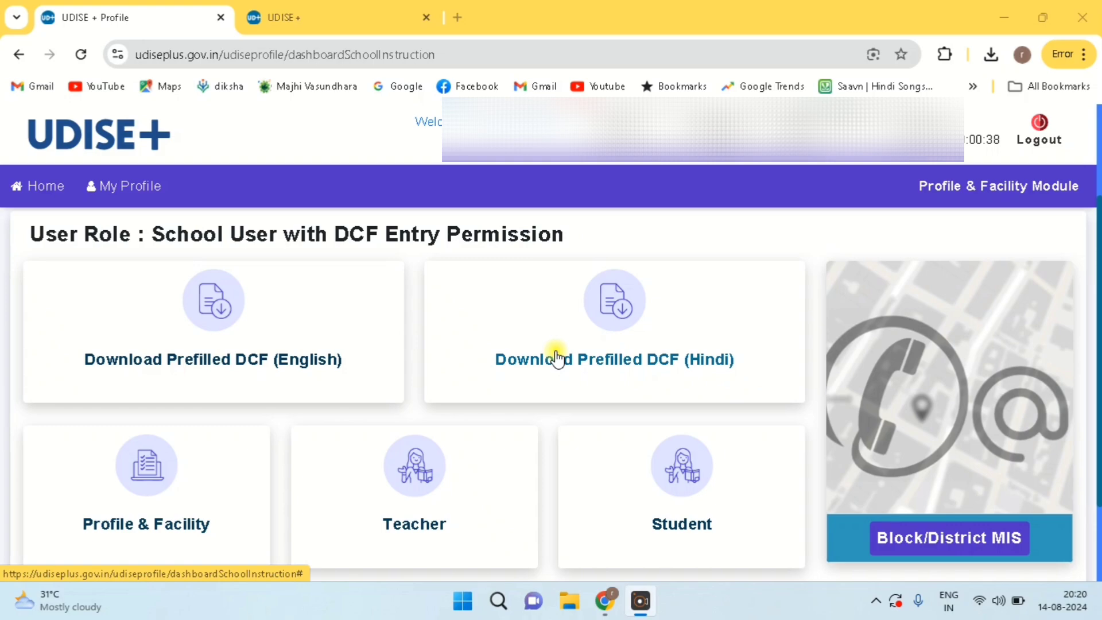
Open the Profile & Facility module from the UDISE+ school user dashboard
scroll(555, 357, "down", 1)
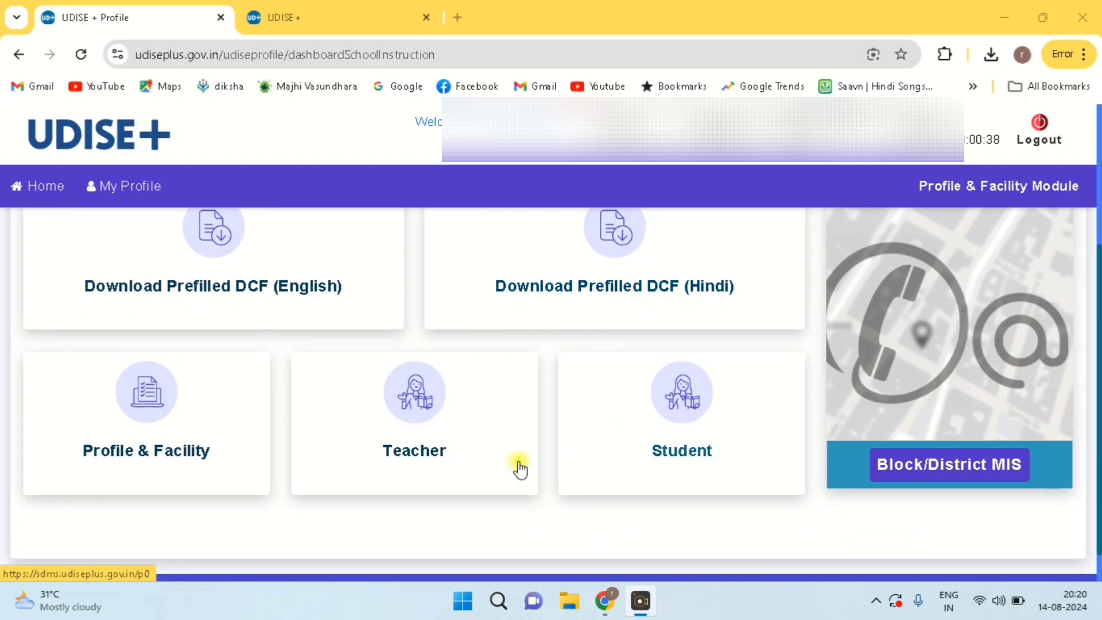
left_click(693, 476)
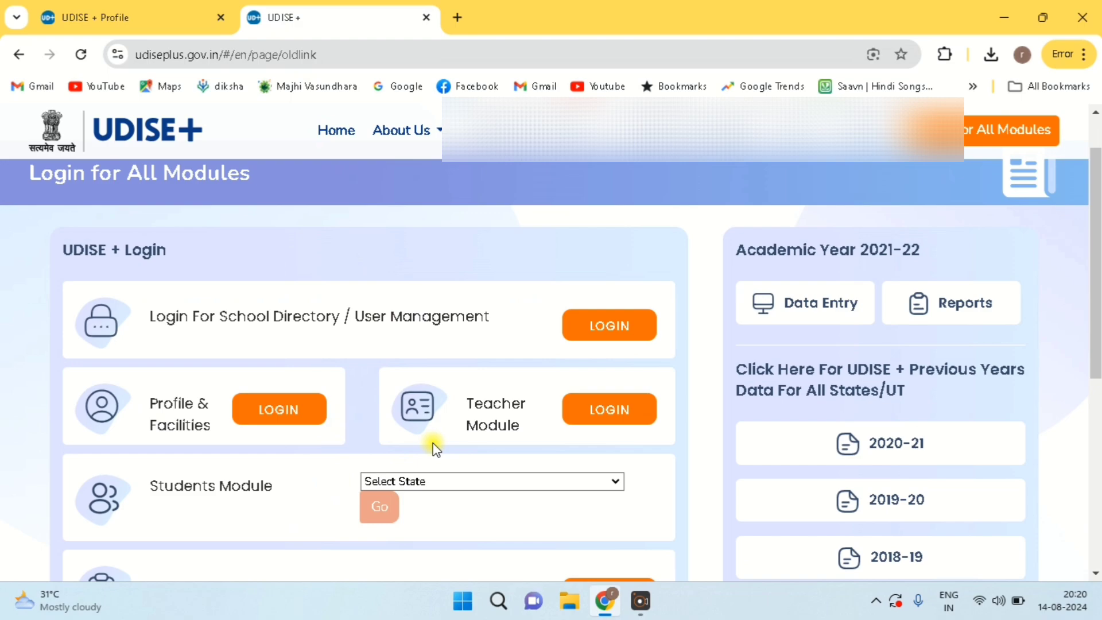
left_click(128, 17)
scroll(483, 429, "down", 1)
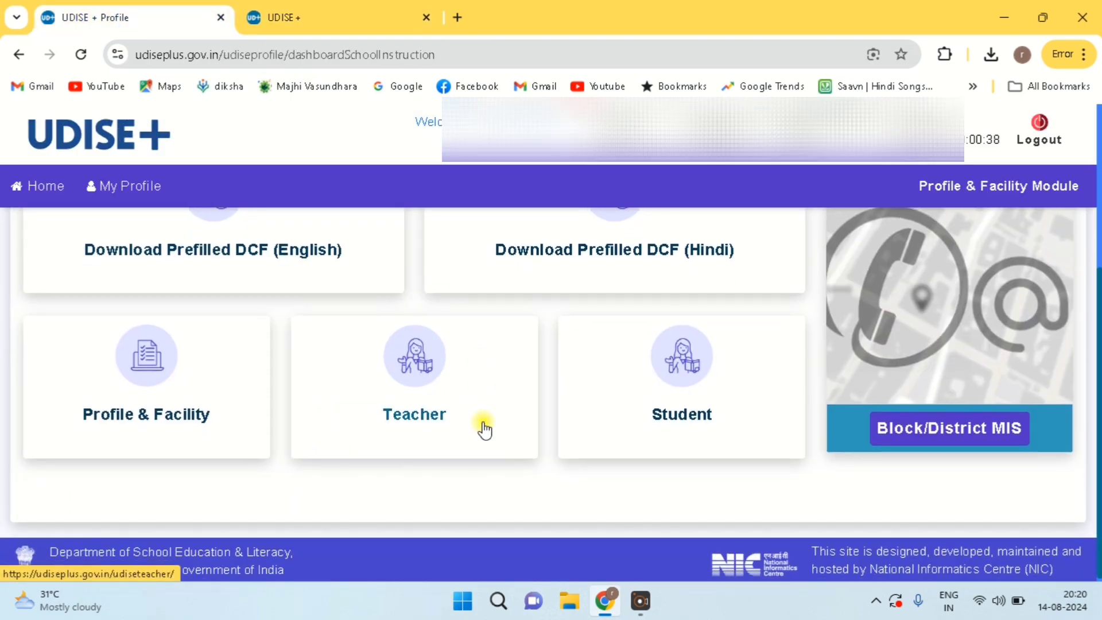
left_click(160, 425)
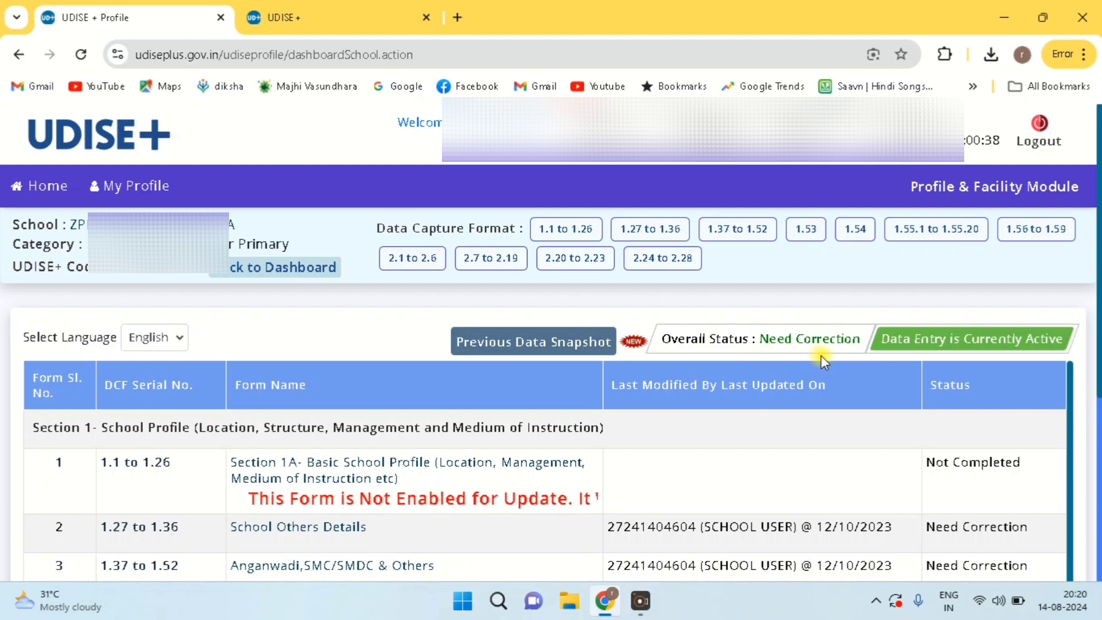
Check the previous data snapshot option and examine the status of each form in Sections 1 and 2
left_click(532, 356)
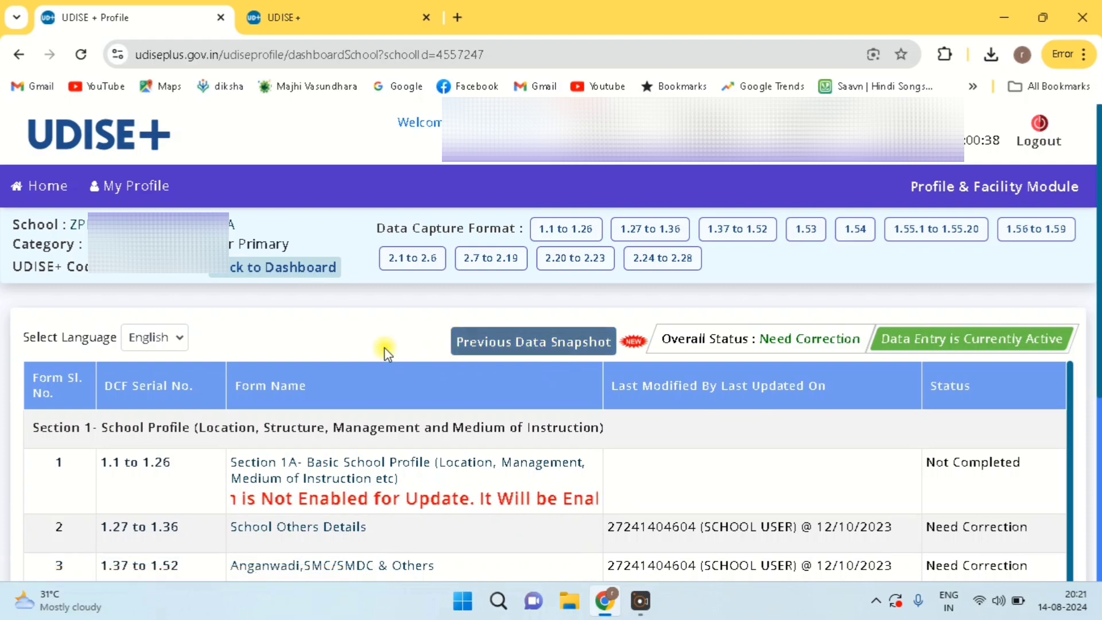
scroll(386, 351, "down", 1)
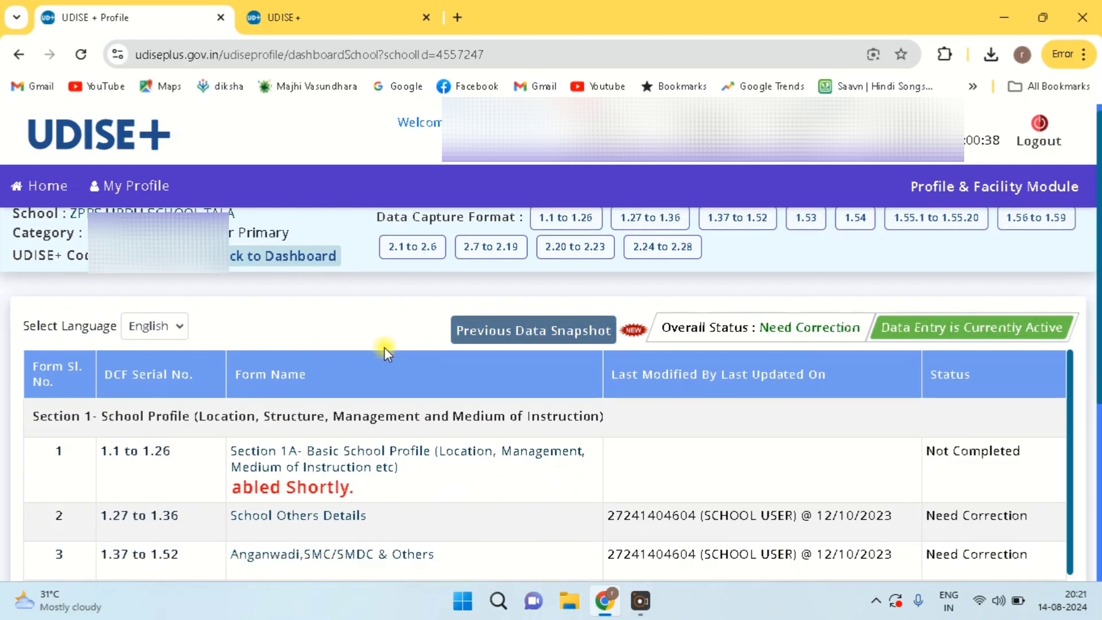
scroll(385, 348, "up", 1)
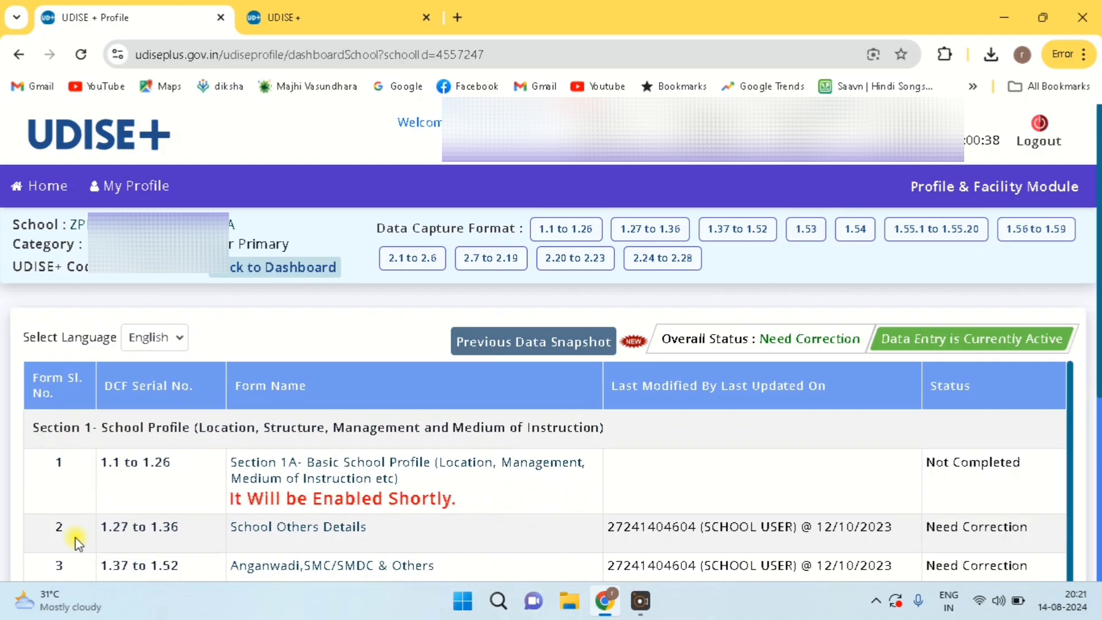
scroll(75, 531, "down", 6)
scroll(74, 540, "down", 5)
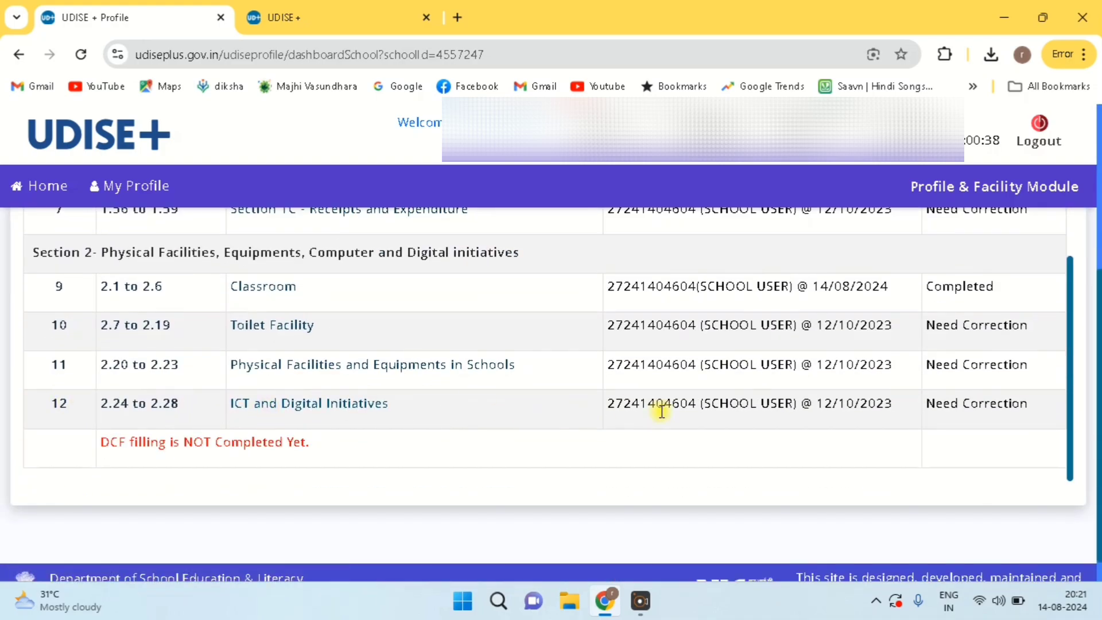
scroll(659, 407, "up", 10)
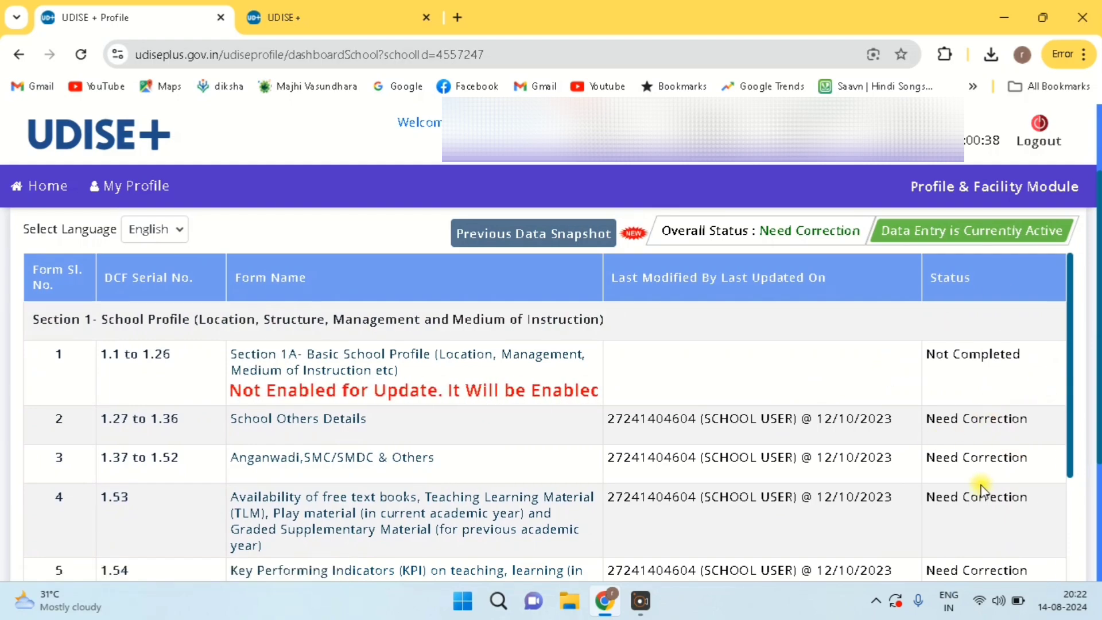
scroll(982, 485, "down", 1)
scroll(982, 487, "down", 1)
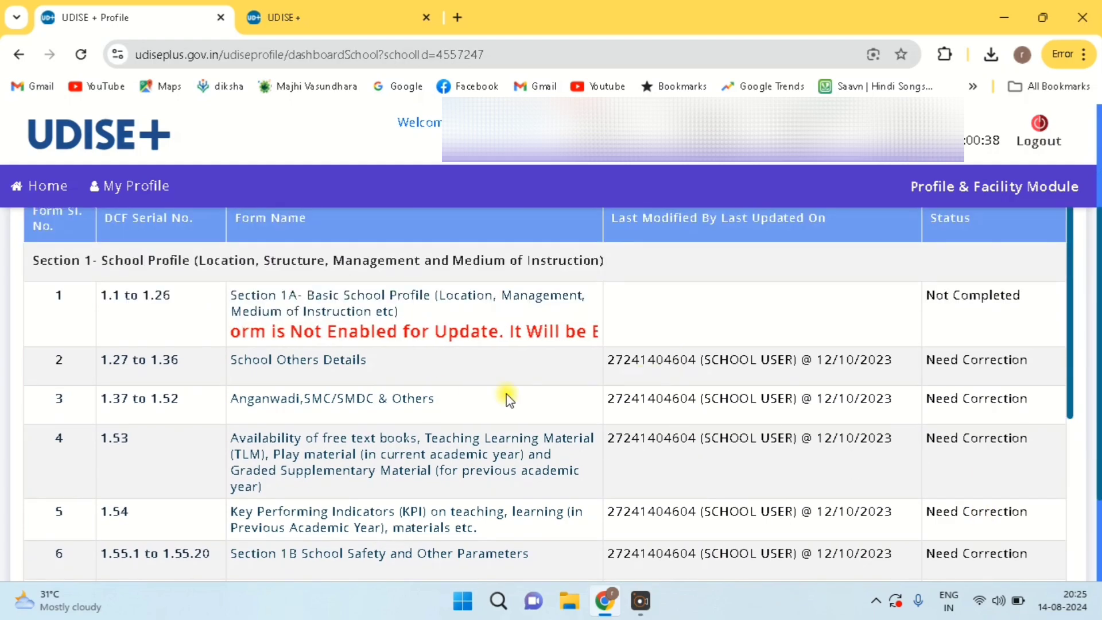
Open the School Others Details form, review questions 1.27 to 1.35, and proceed to the following form without saving
left_click(327, 361)
scroll(556, 358, "down", 3)
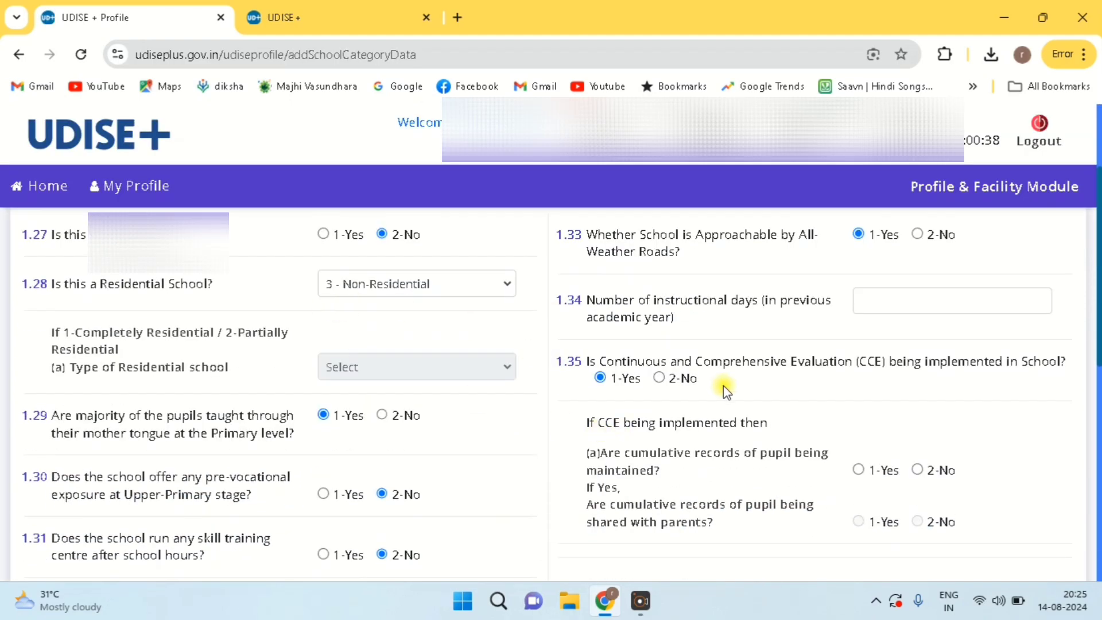
scroll(725, 390, "up", 2)
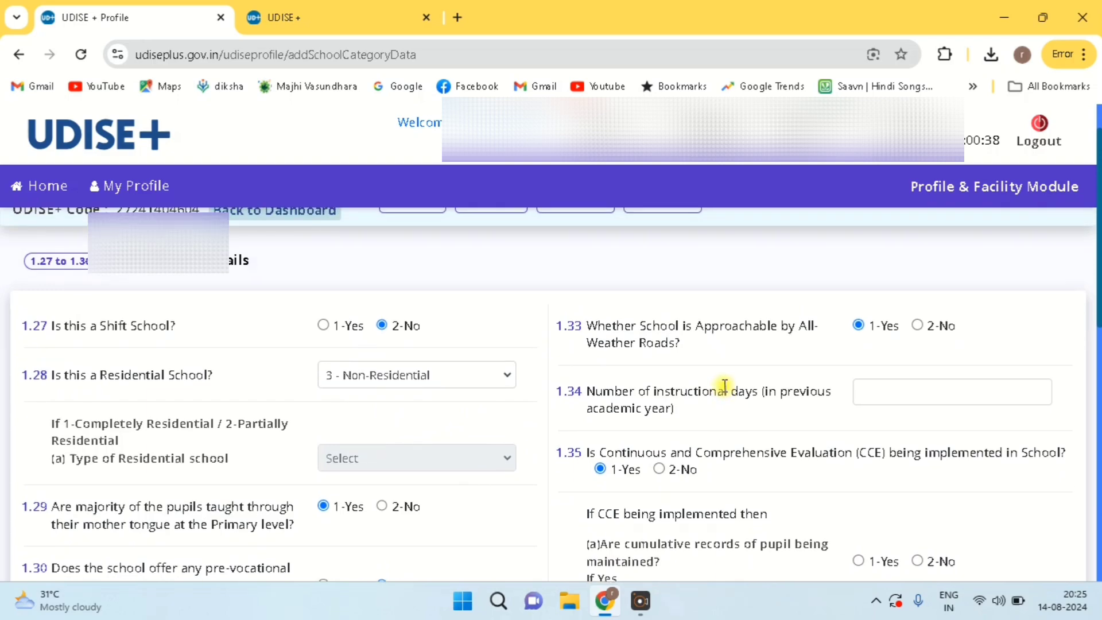
scroll(723, 413, "down", 1)
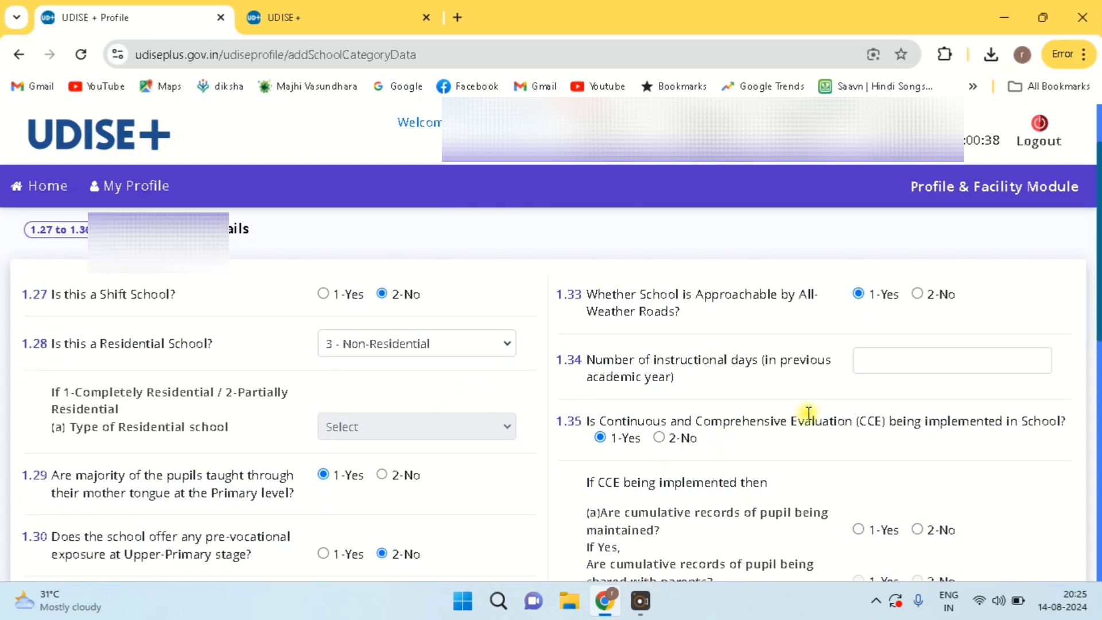
scroll(808, 413, "down", 6)
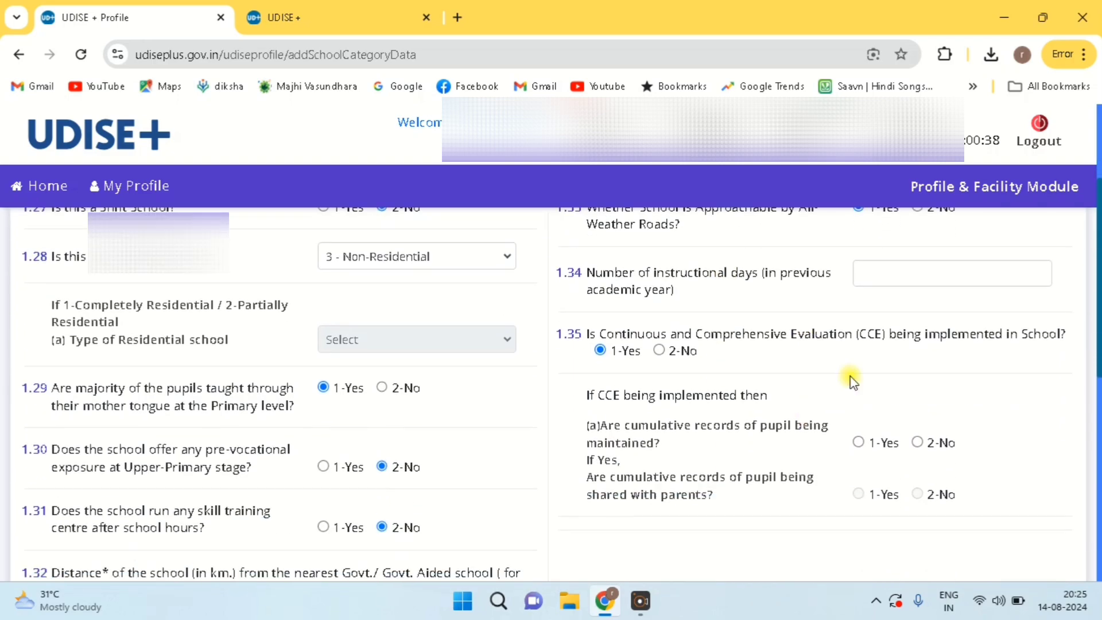
scroll(869, 368, "down", 2)
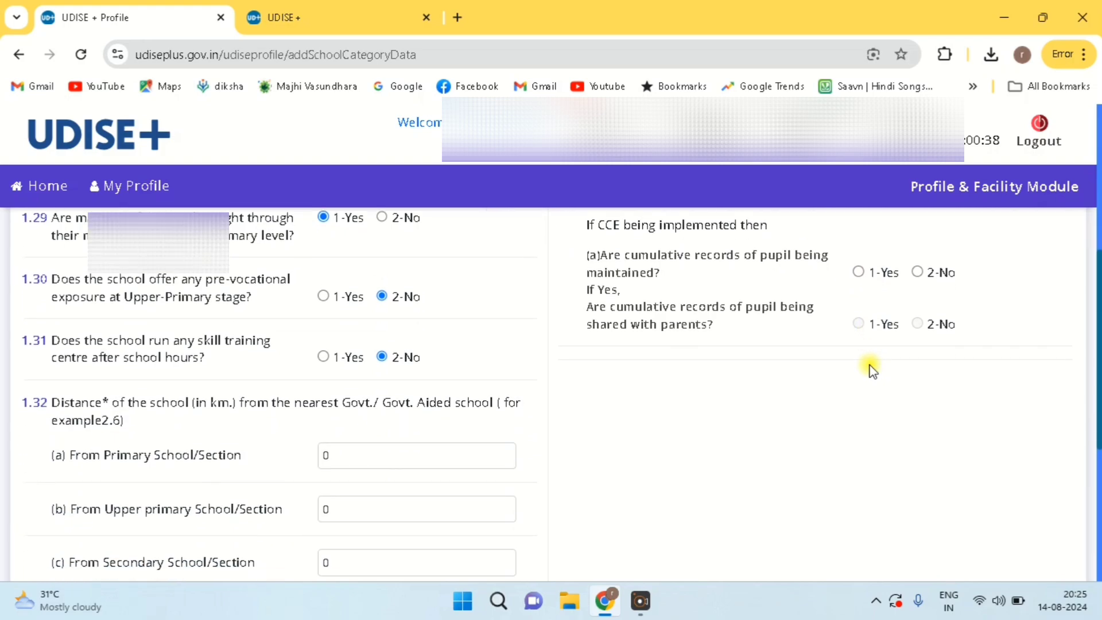
scroll(819, 320, "down", 5)
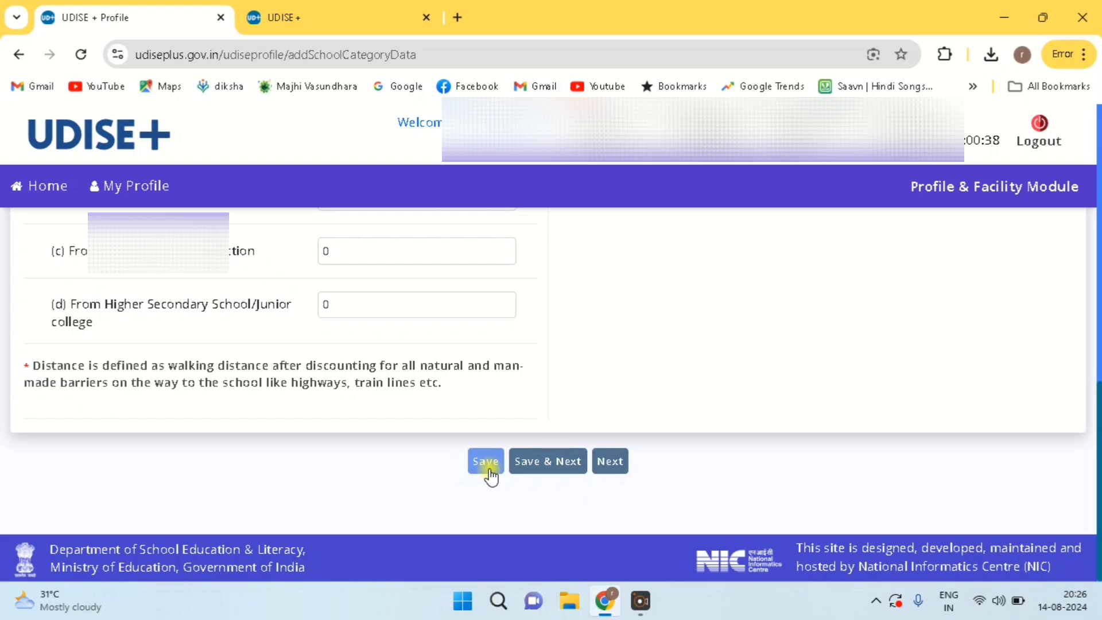
left_click(609, 466)
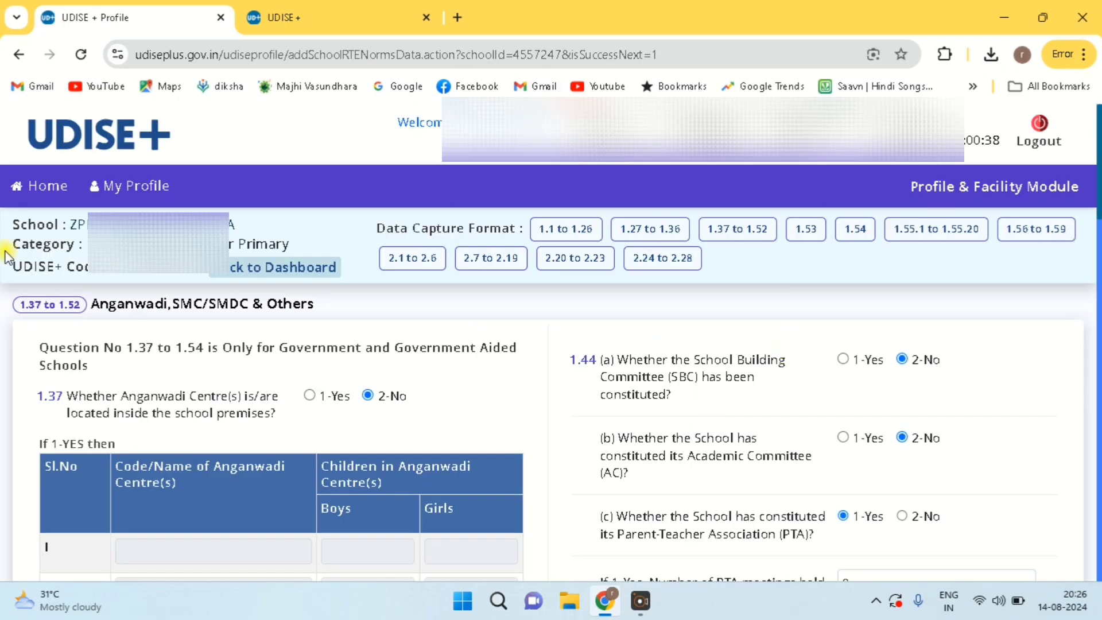
Return to the school's form dashboard and compare the completion statuses of its forms, including Classroom
left_click(248, 268)
scroll(690, 357, "down", 8)
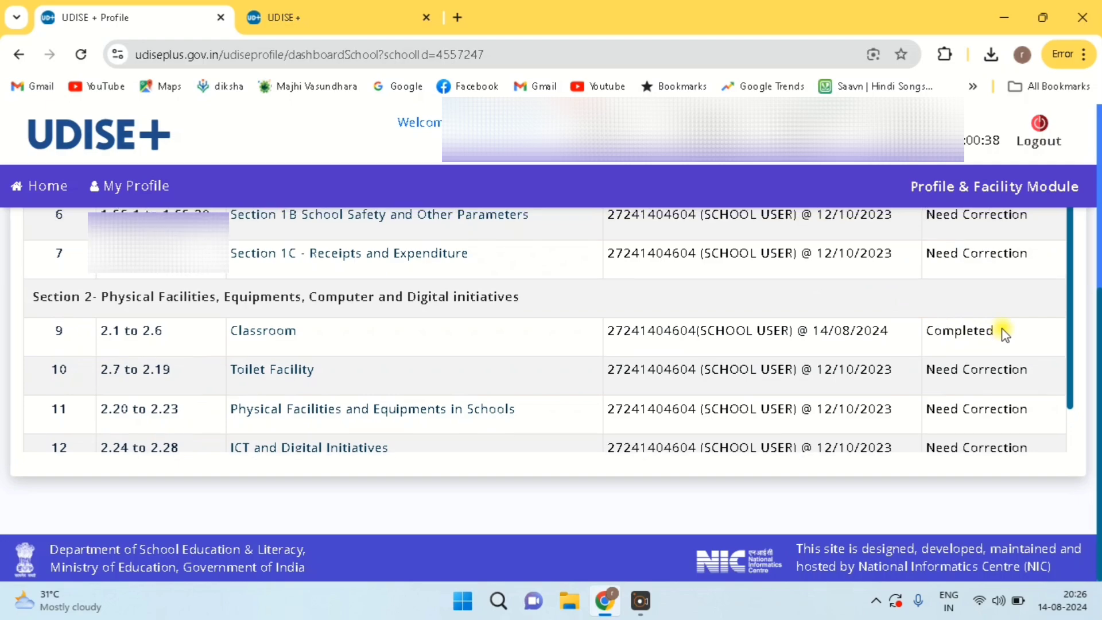
scroll(1004, 333, "up", 4)
scroll(1004, 333, "down", 2)
scroll(1004, 333, "down", 3)
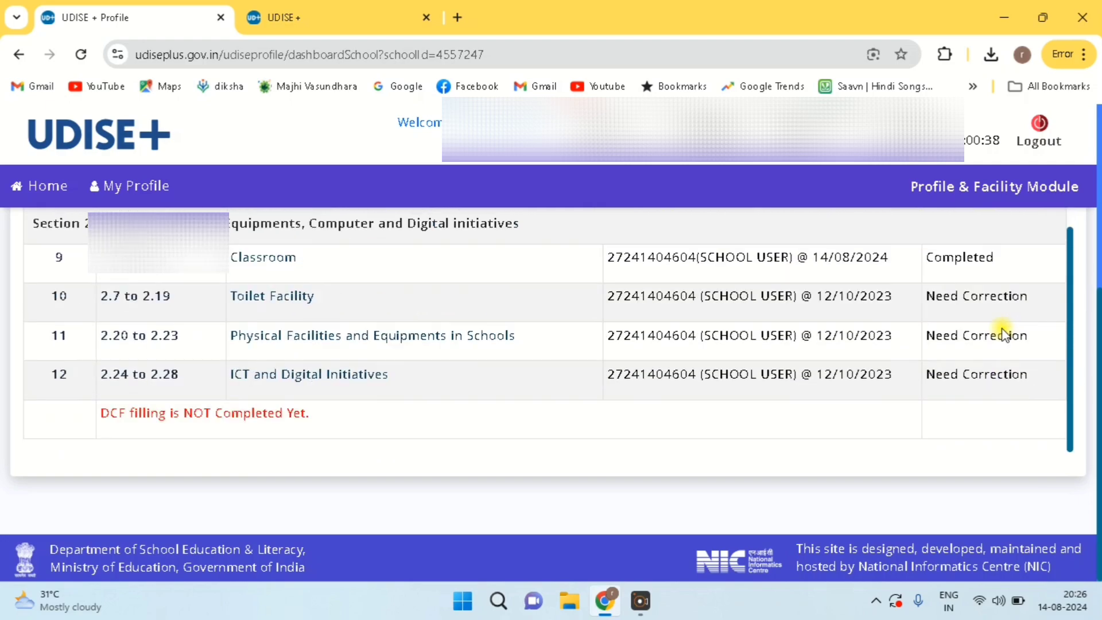
scroll(1004, 332, "up", 1)
scroll(1004, 333, "down", 1)
scroll(604, 414, "up", 12)
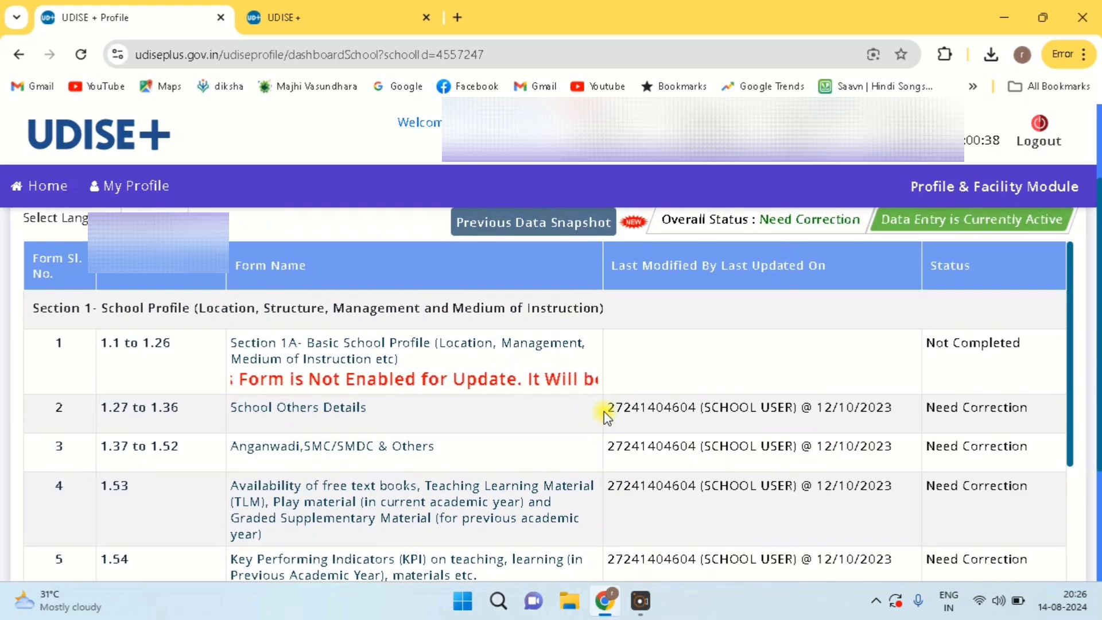
Review the last-updated details and statuses of the Section 1 and Section 2 forms on the school's dashboard
scroll(605, 414, "up", 1)
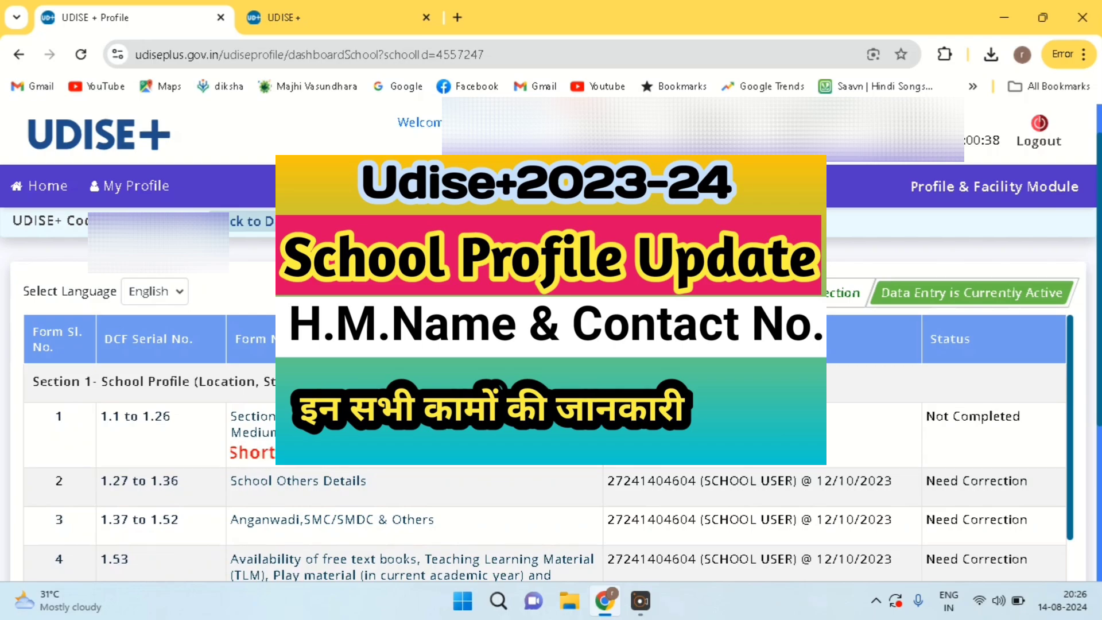
scroll(605, 415, "down", 3)
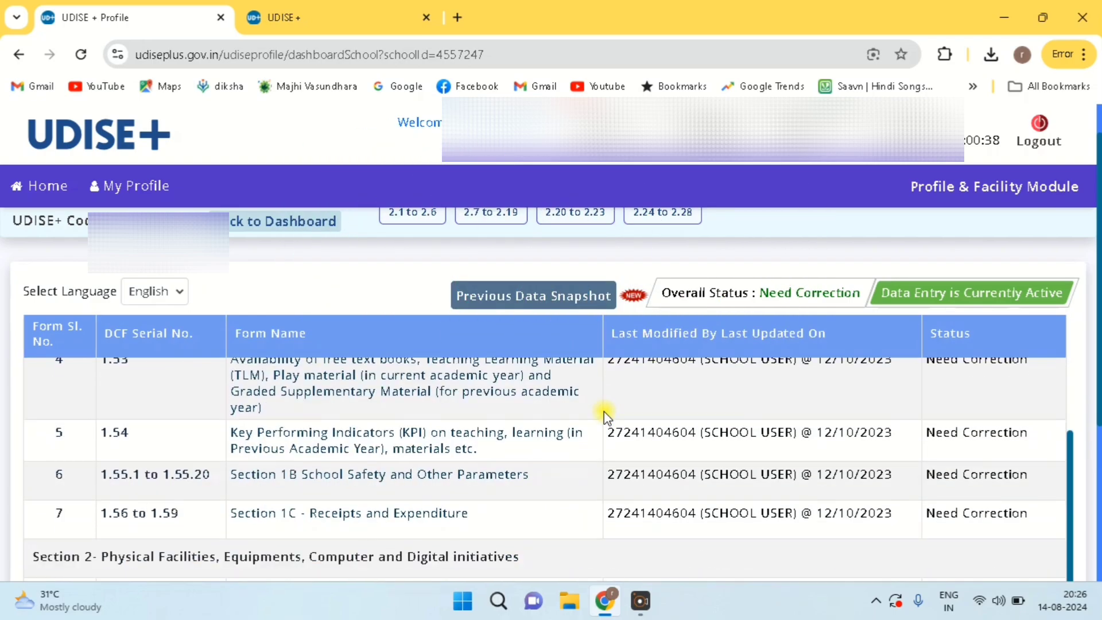
scroll(495, 436, "down", 2)
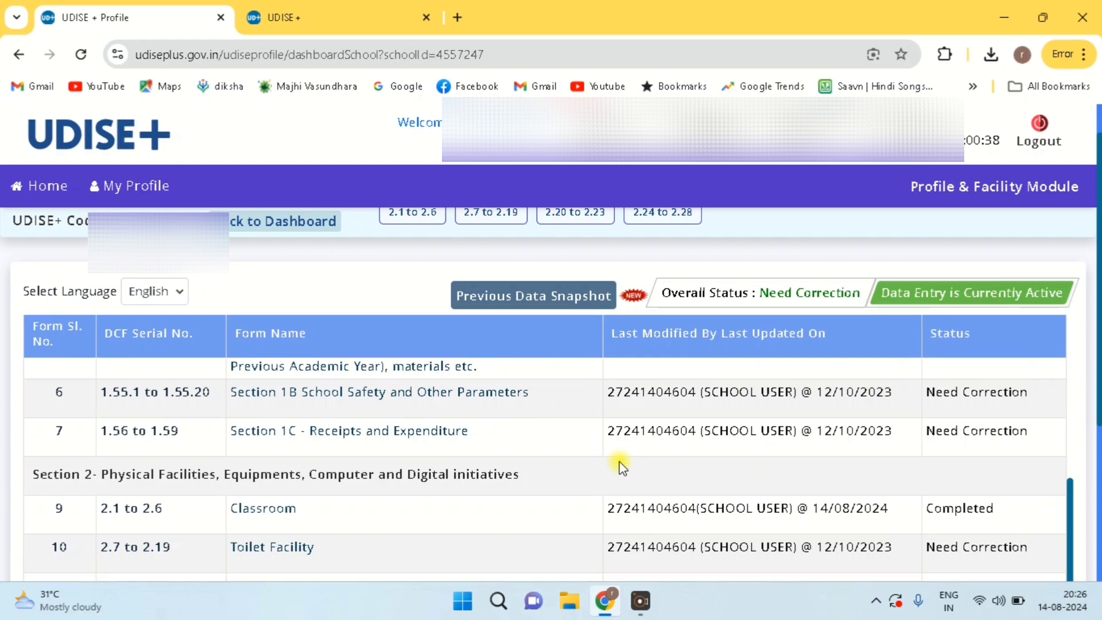
scroll(621, 464, "up", 3)
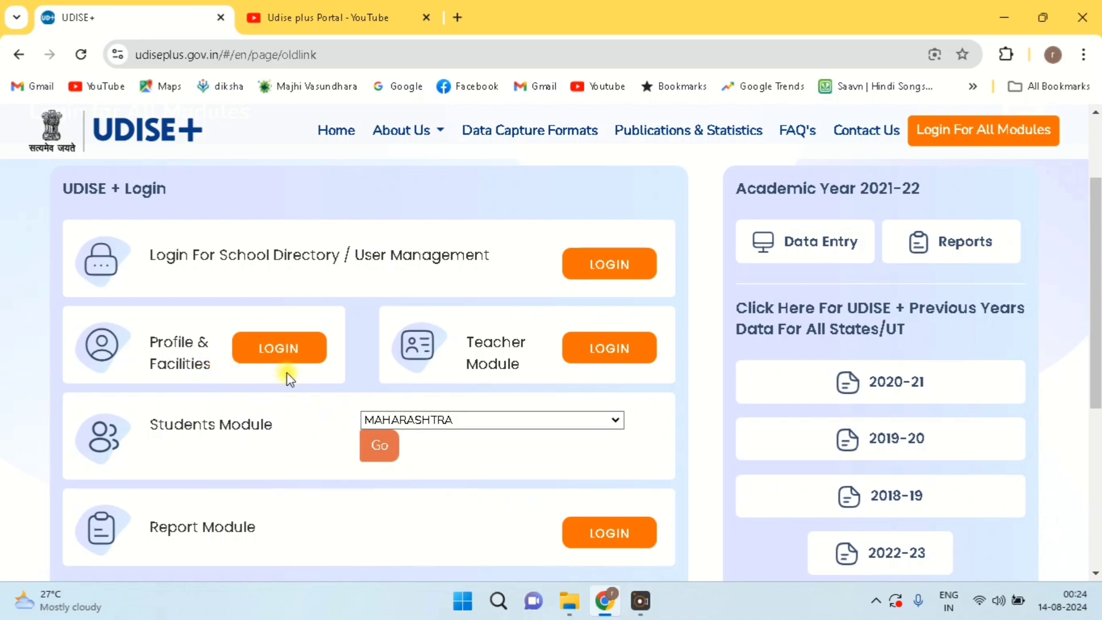
Enter the Teacher Module and open the school's list of incomplete teacher records
left_click(606, 354)
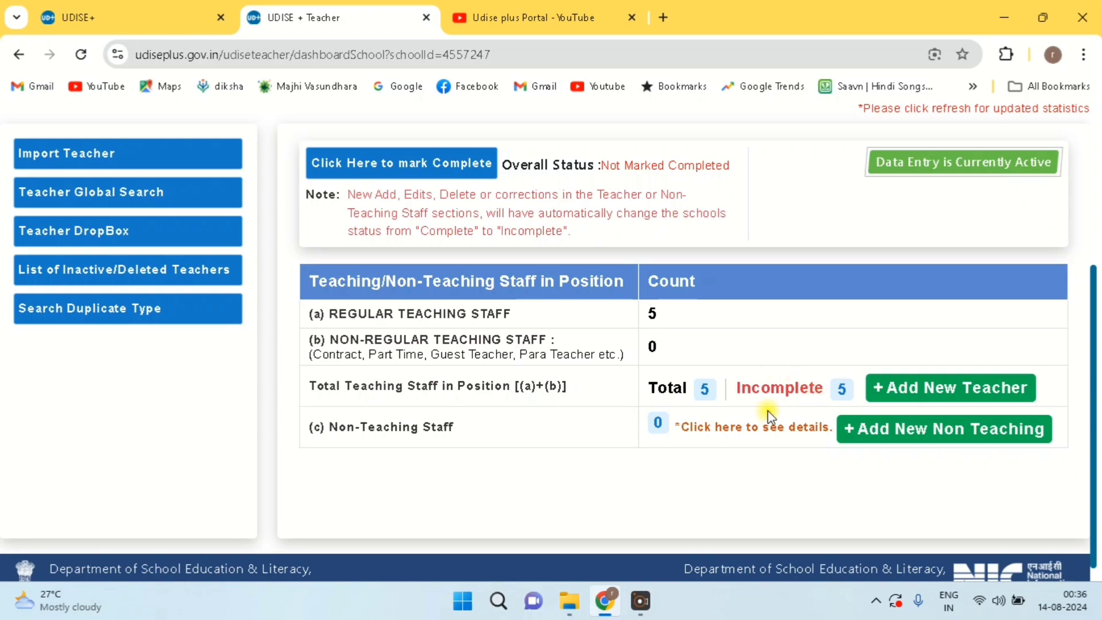
left_click(840, 393)
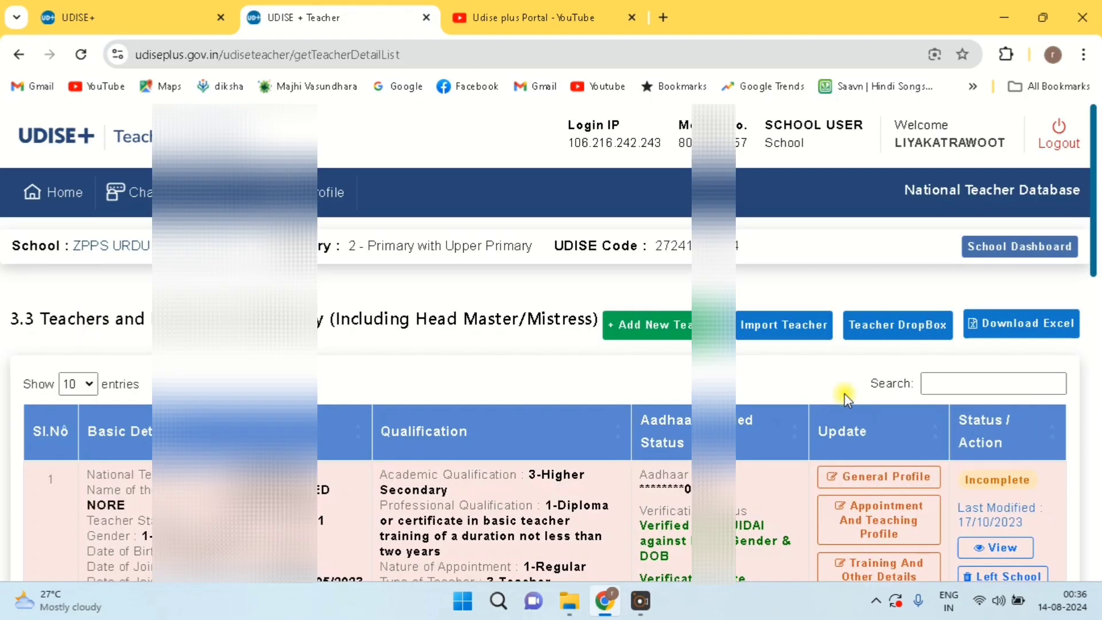
Examine each teacher record's qualification details, Aadhaar verification, update options and completion status
scroll(845, 394, "down", 3)
scroll(845, 402, "down", 2)
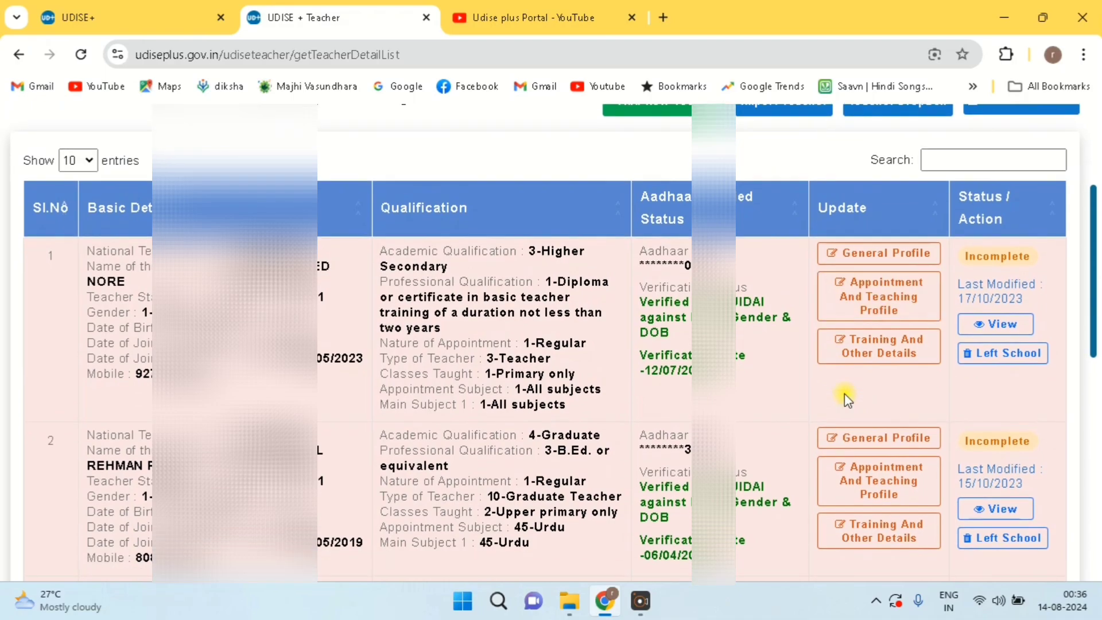
scroll(847, 401, "down", 4)
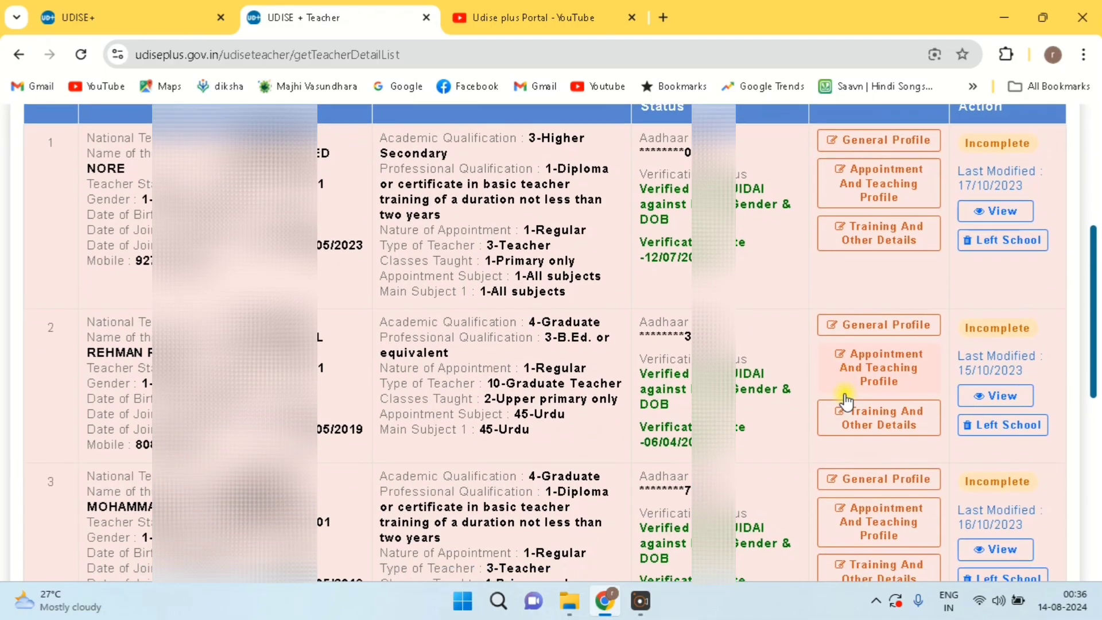
scroll(845, 395, "down", 5)
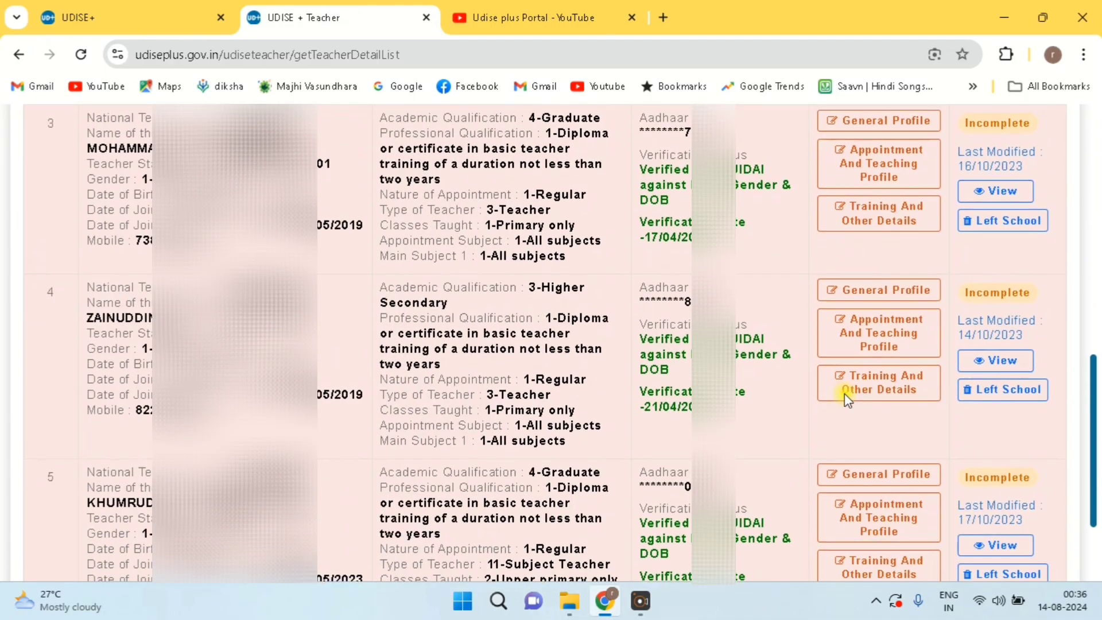
scroll(846, 402, "up", 4)
scroll(847, 402, "up", 8)
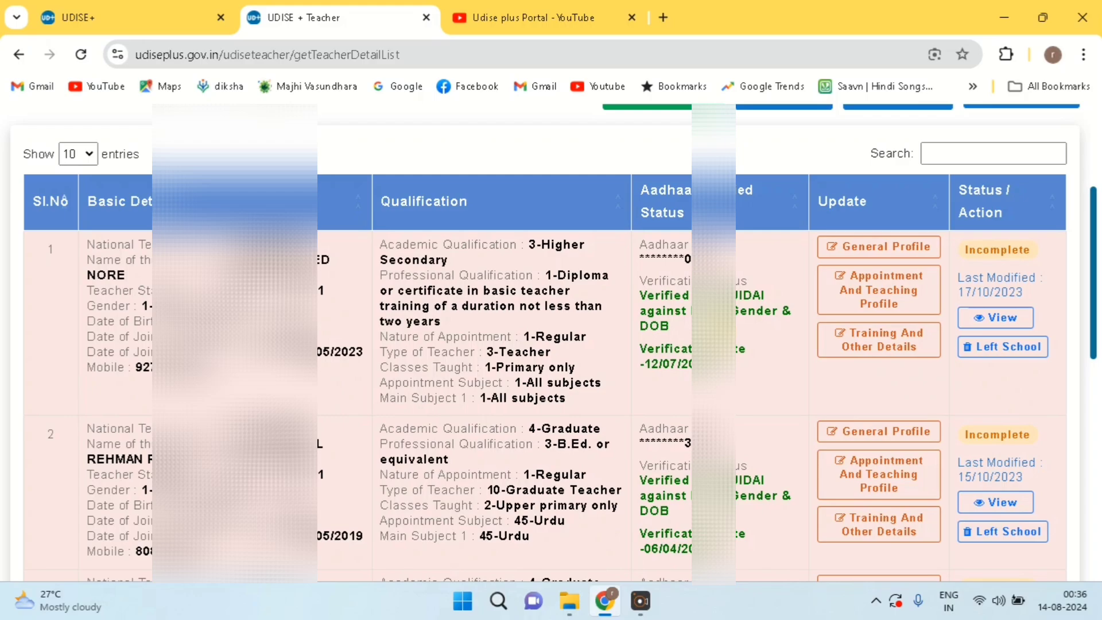
scroll(551, 344, "down", 7)
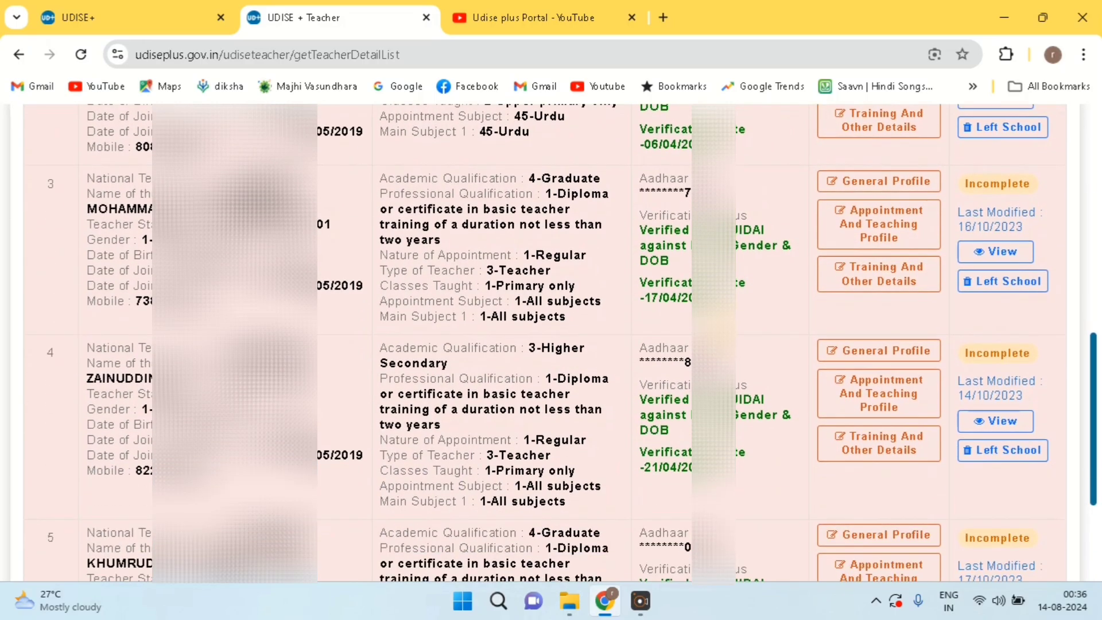
scroll(551, 345, "down", 2)
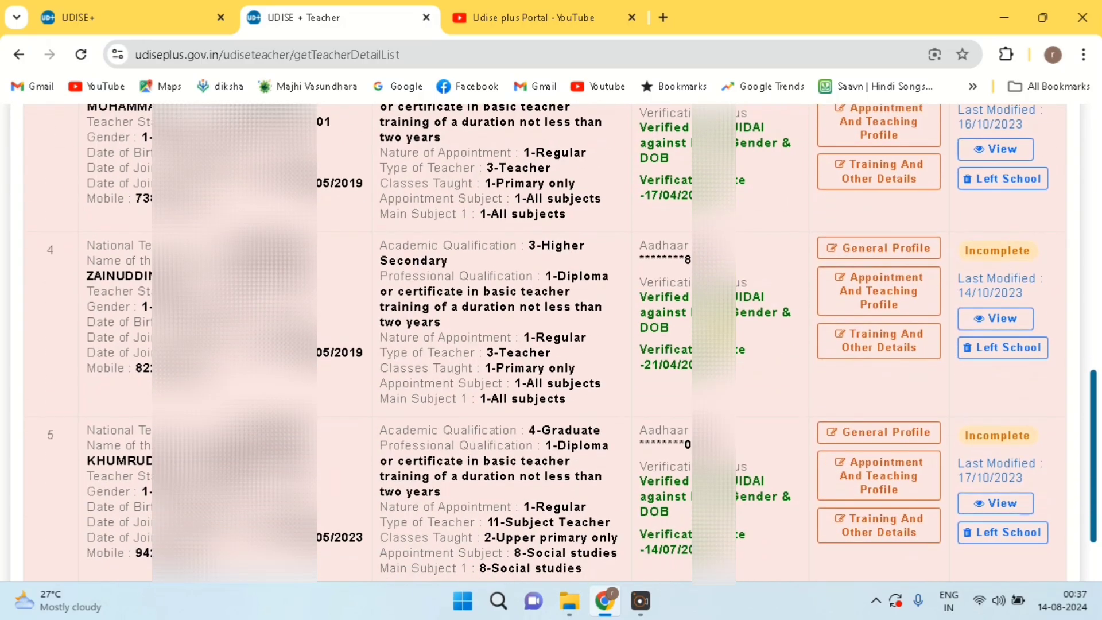
scroll(551, 344, "up", 11)
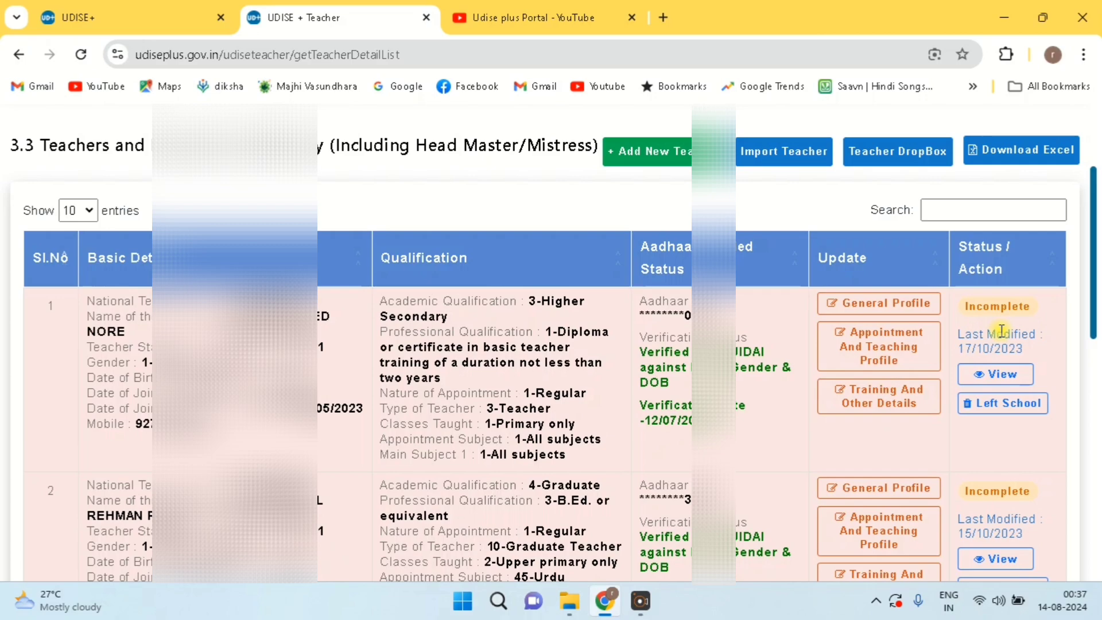
Open the first teacher's General Profile, review fields 3.2.1 to 3.2.14, and update it
left_click(890, 309)
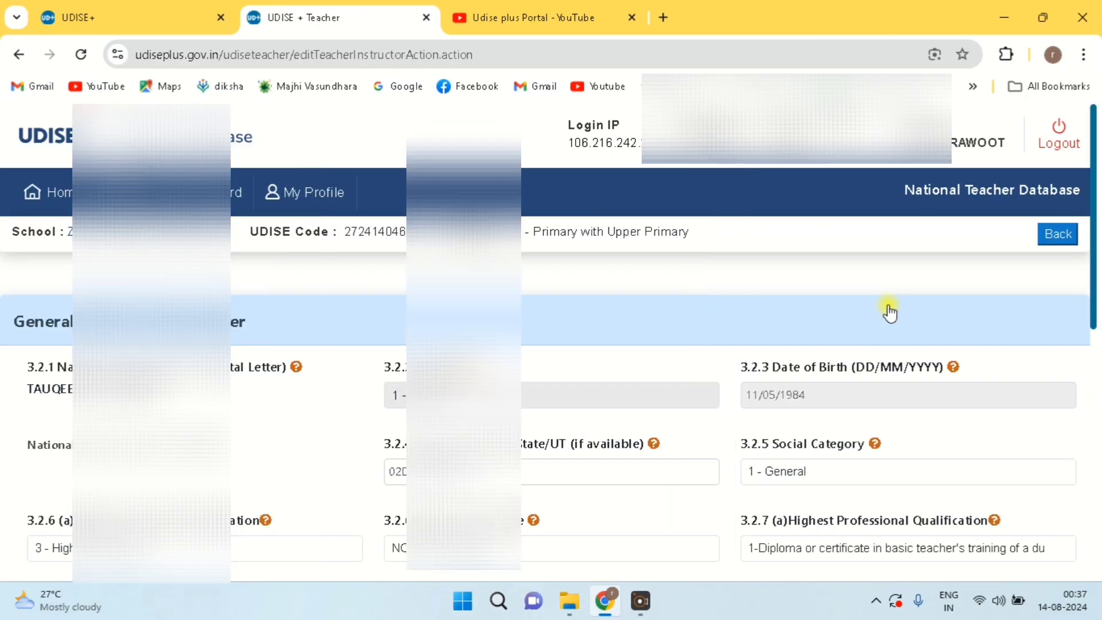
scroll(550, 340, "down", 3)
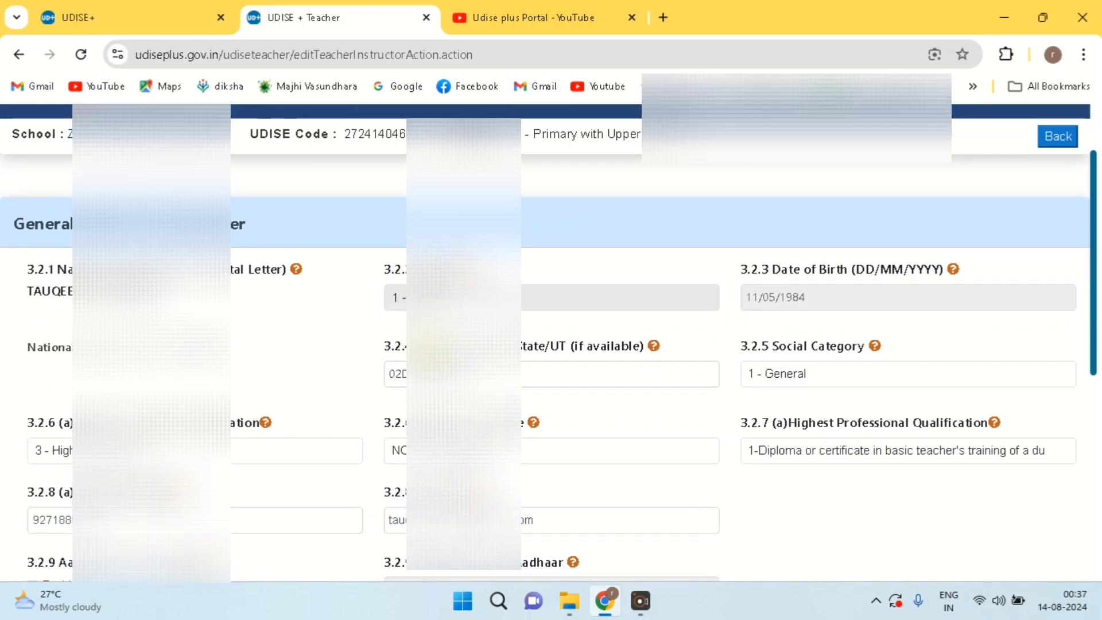
scroll(549, 343, "down", 2)
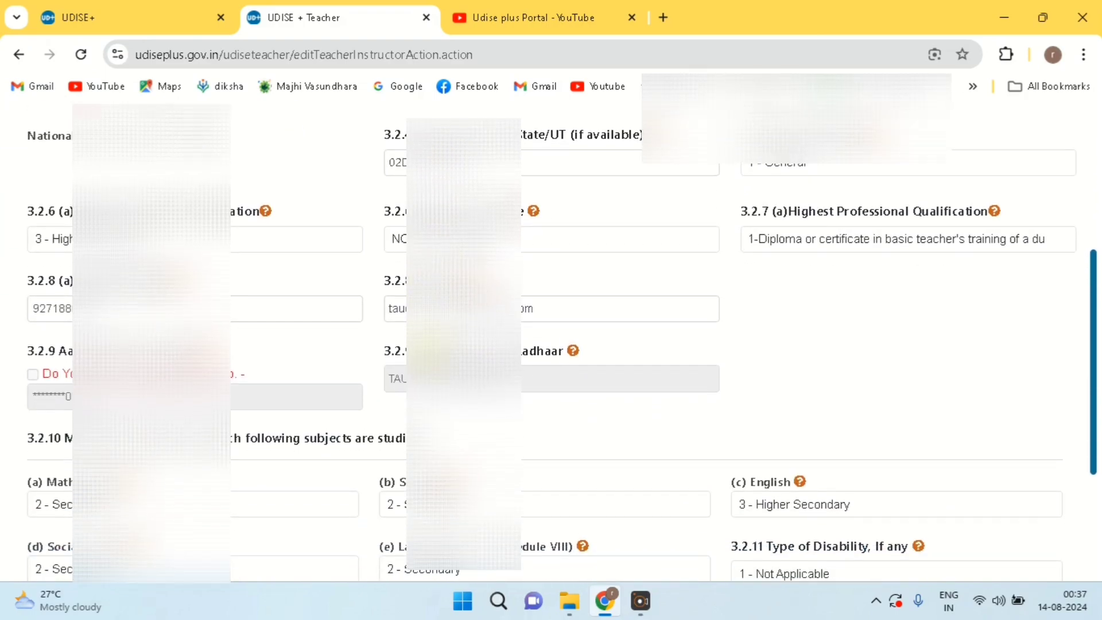
scroll(549, 343, "down", 3)
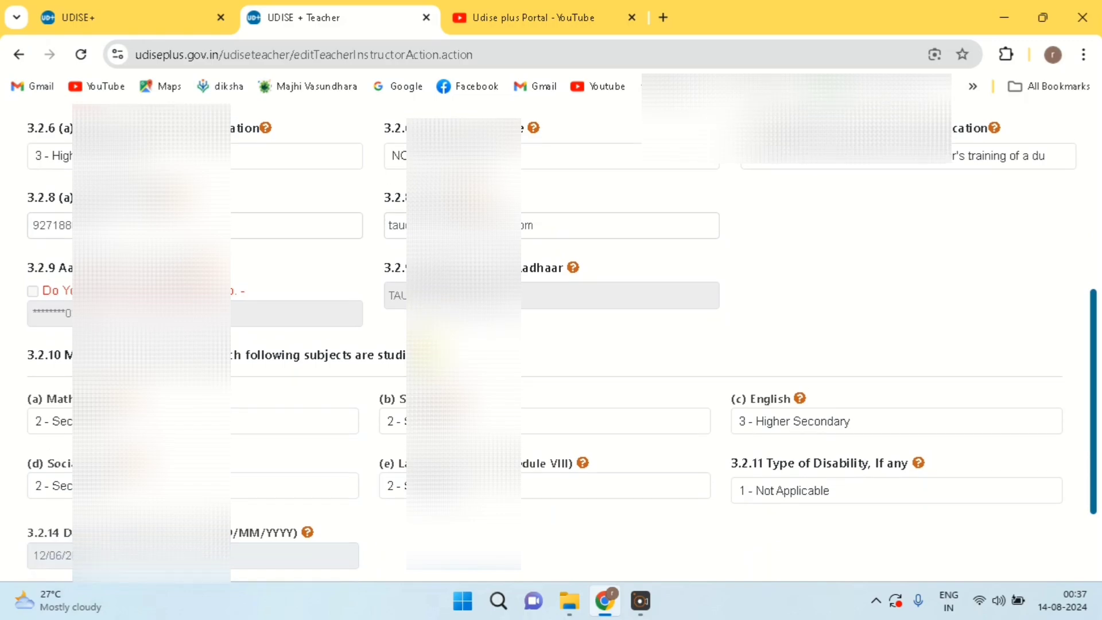
scroll(550, 342, "down", 1)
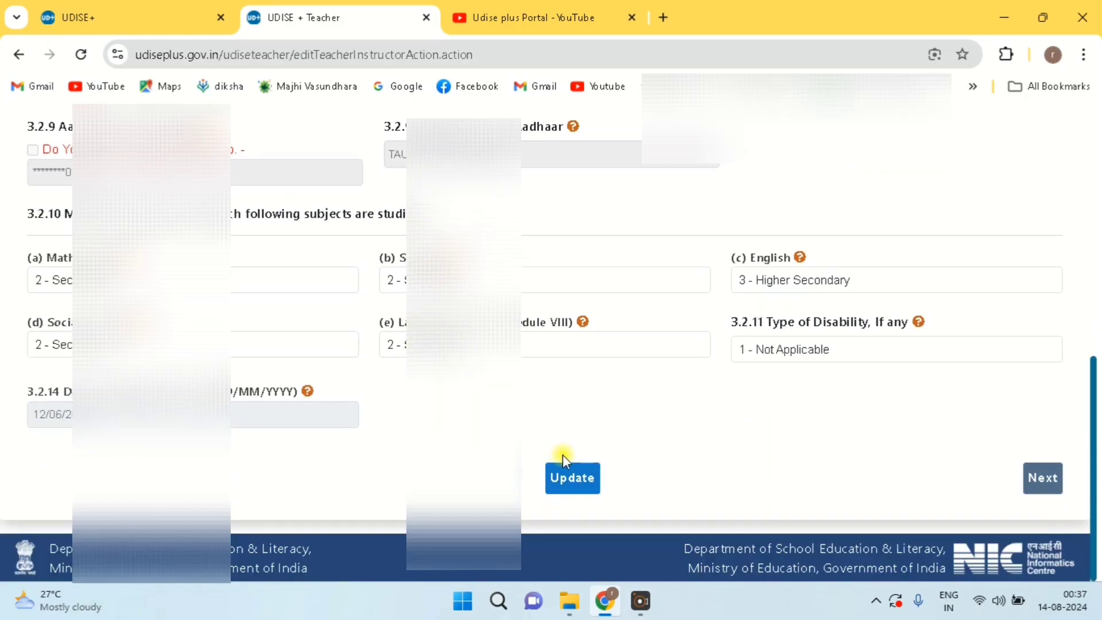
left_click(573, 476)
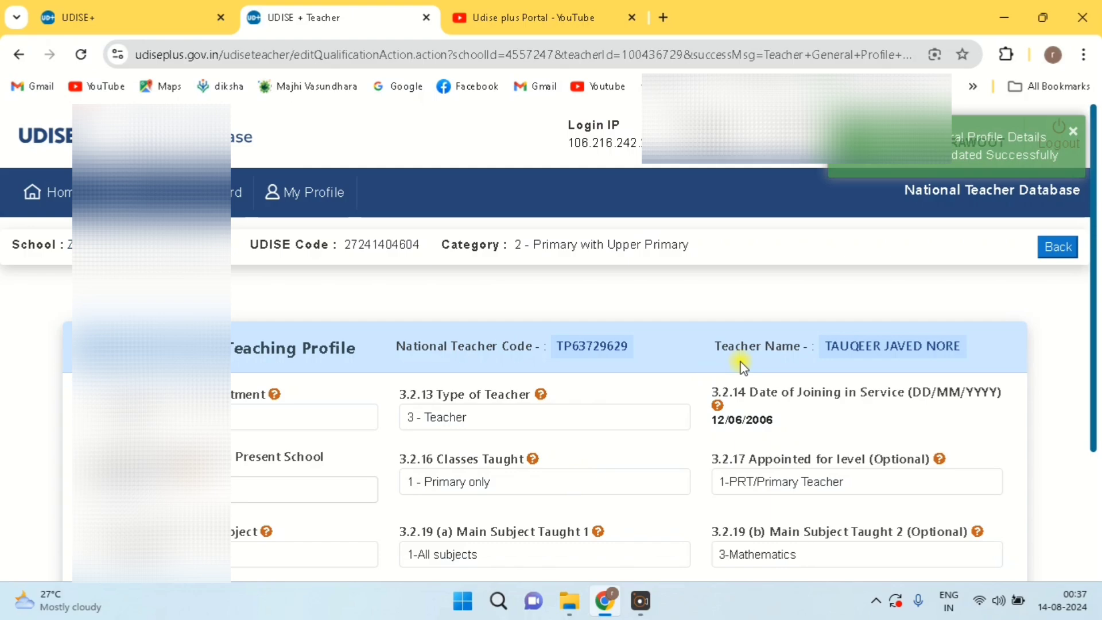
Review the first teacher's Appointment and Teaching Profile through question 3.2.21 and update it
scroll(740, 366, "down", 2)
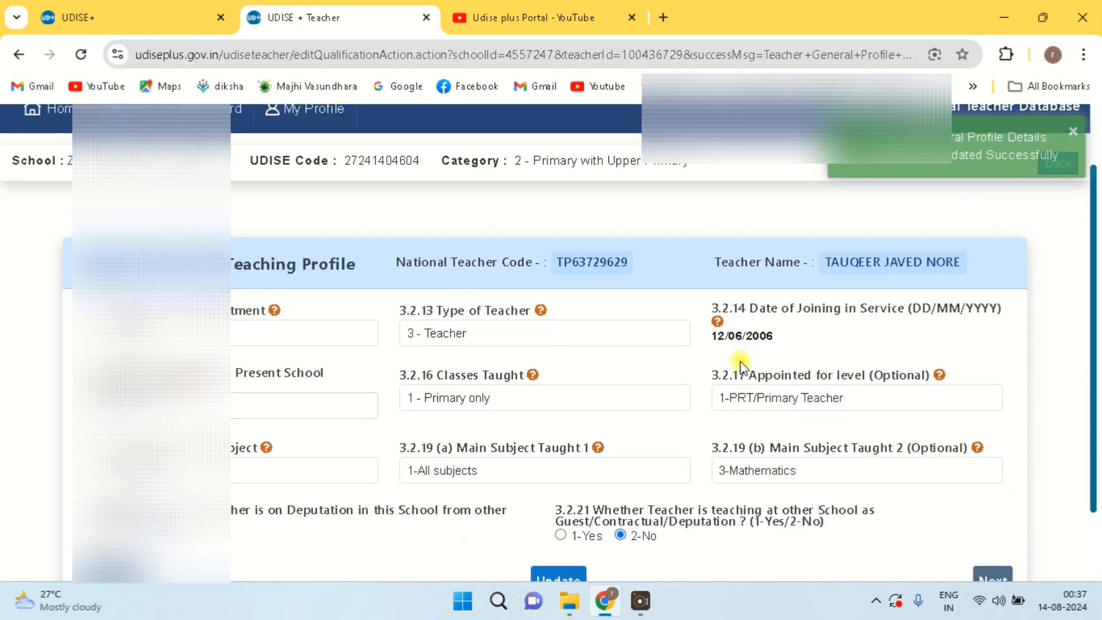
scroll(740, 366, "down", 1)
scroll(338, 515, "down", 2)
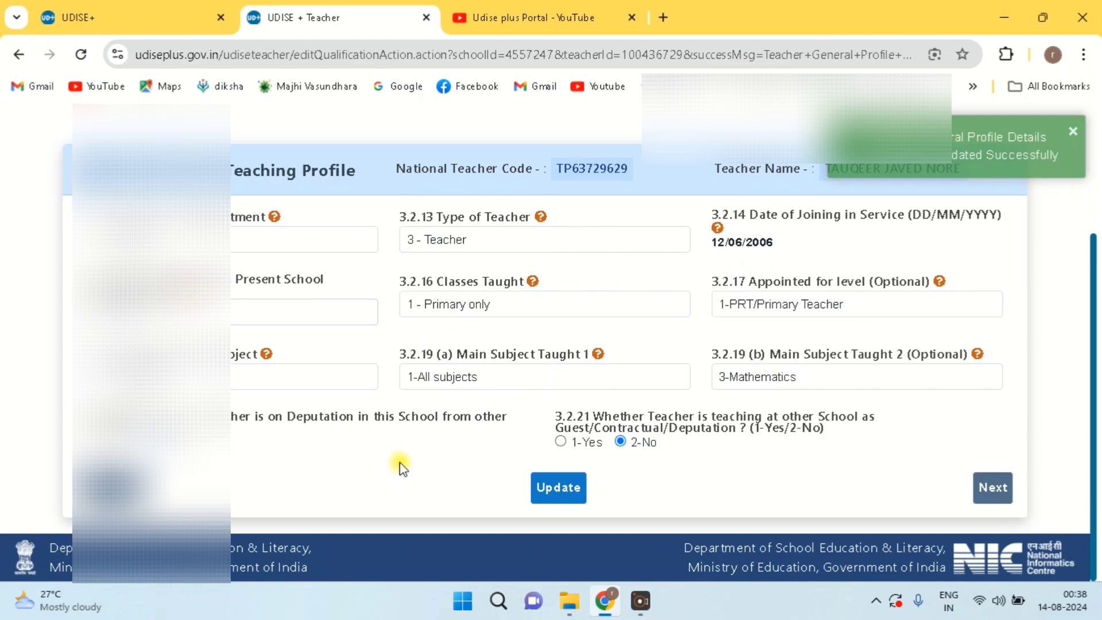
left_click(555, 497)
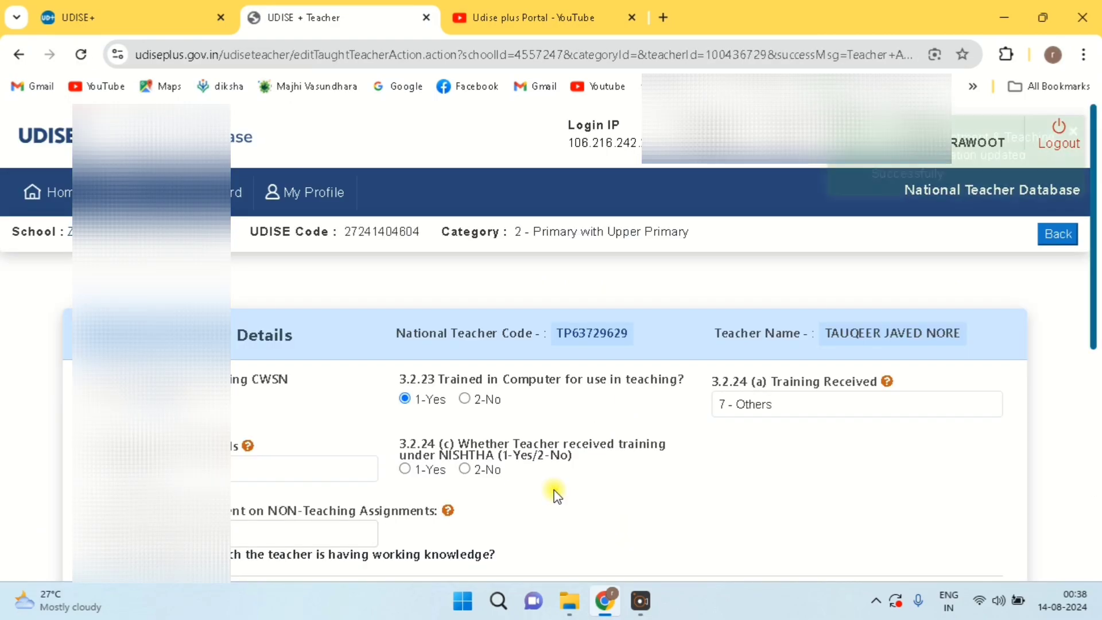
Review the first teacher's Training and Other Details form and try to update it with question 3.2.24 (c) unanswered
scroll(556, 497, "down", 5)
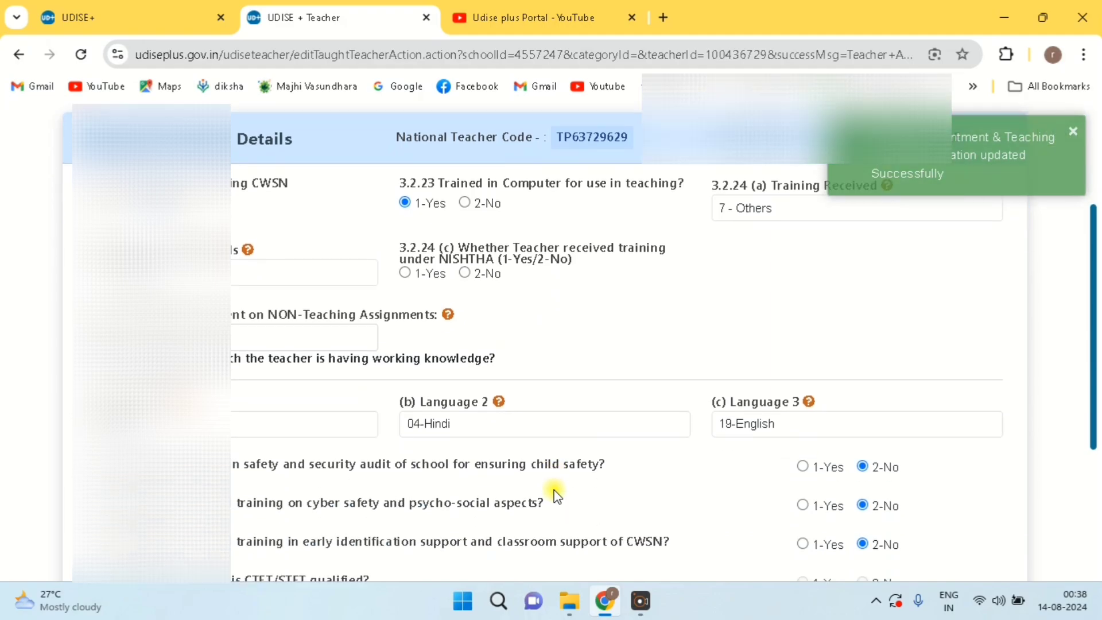
scroll(555, 497, "down", 3)
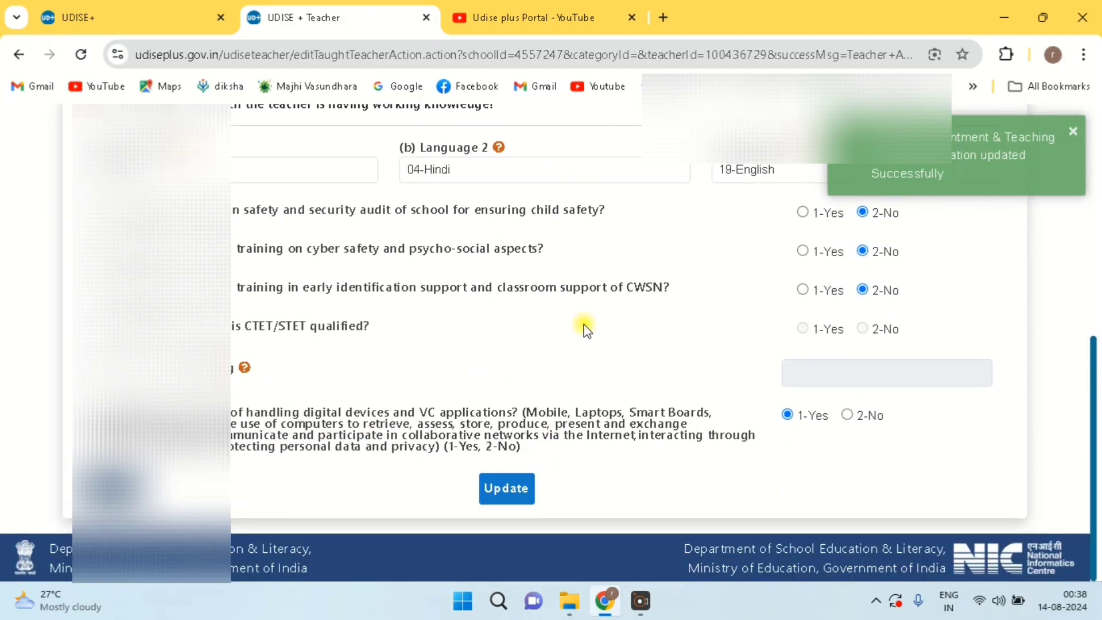
scroll(583, 327, "up", 3)
scroll(583, 327, "down", 3)
left_click(505, 499)
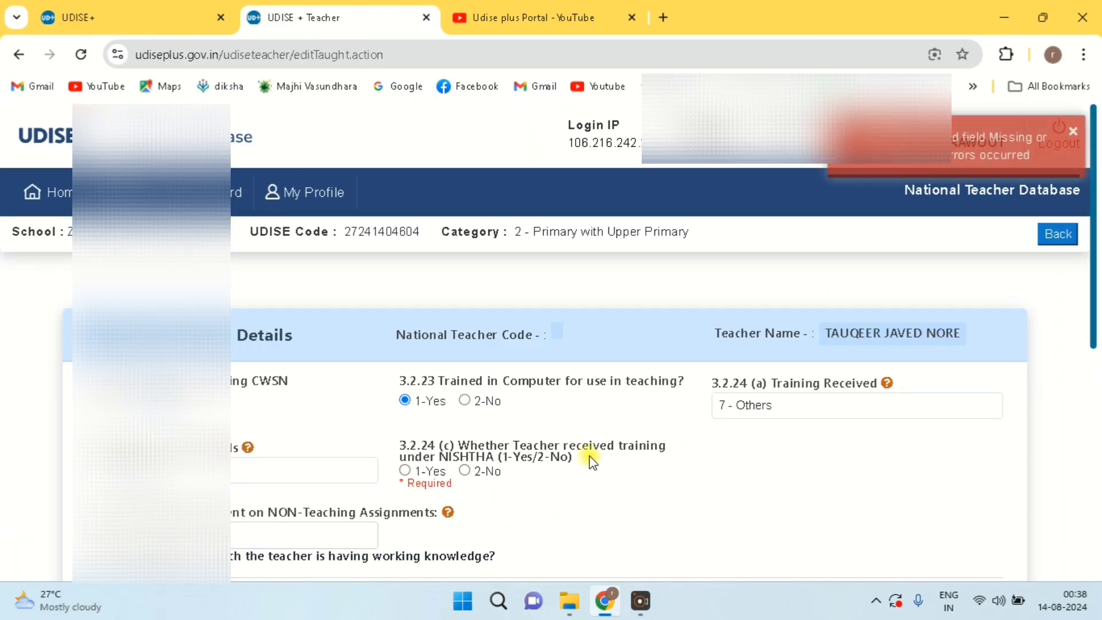
Answer 1-Yes to question 3.2.24 (c) on NISHTHA training for the first teacher and update the Training and Other Details form
scroll(592, 462, "down", 1)
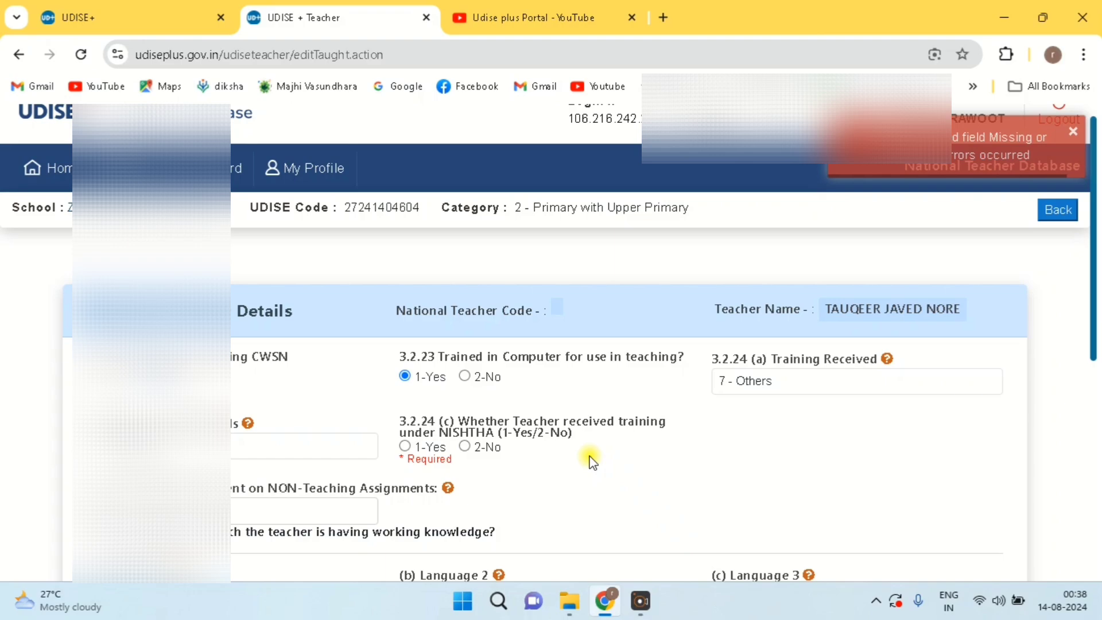
scroll(592, 462, "down", 1)
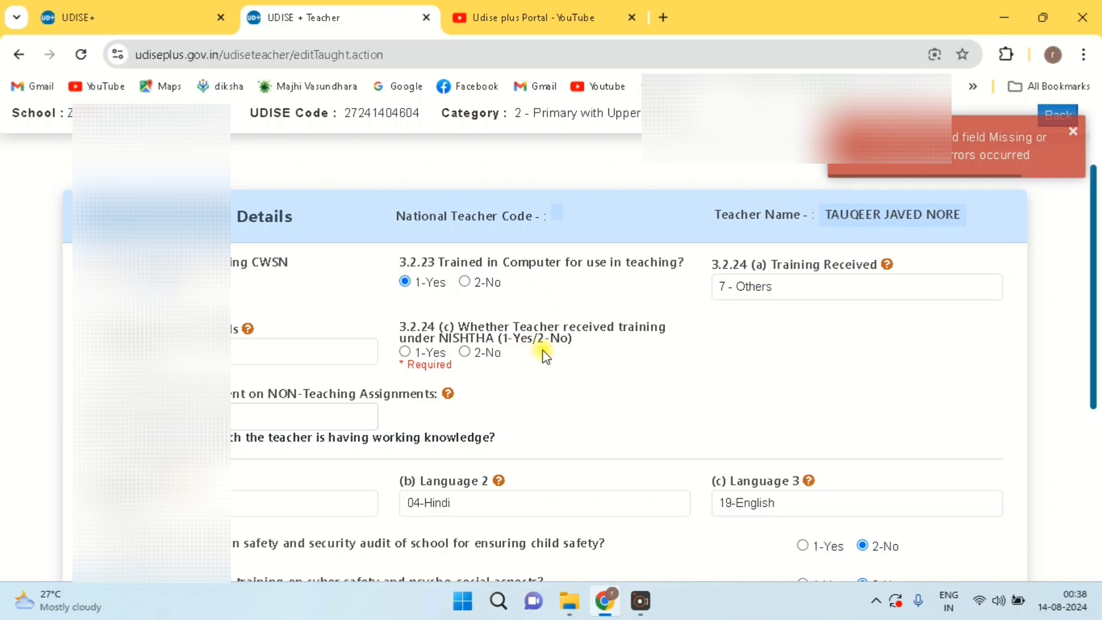
left_click(405, 352)
scroll(481, 388, "down", 6)
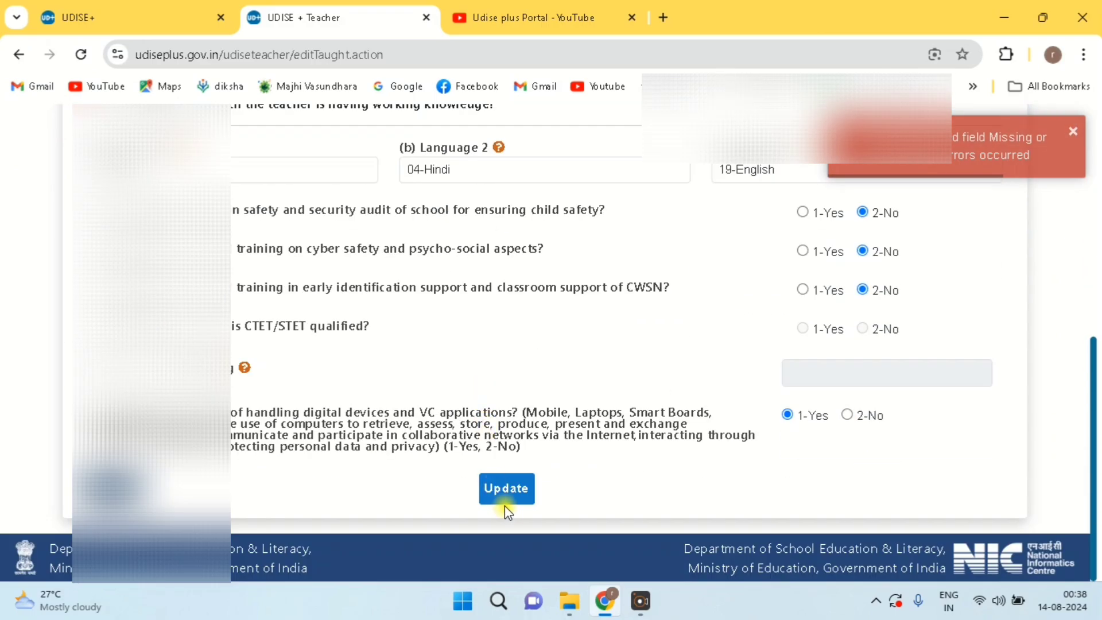
left_click(508, 489)
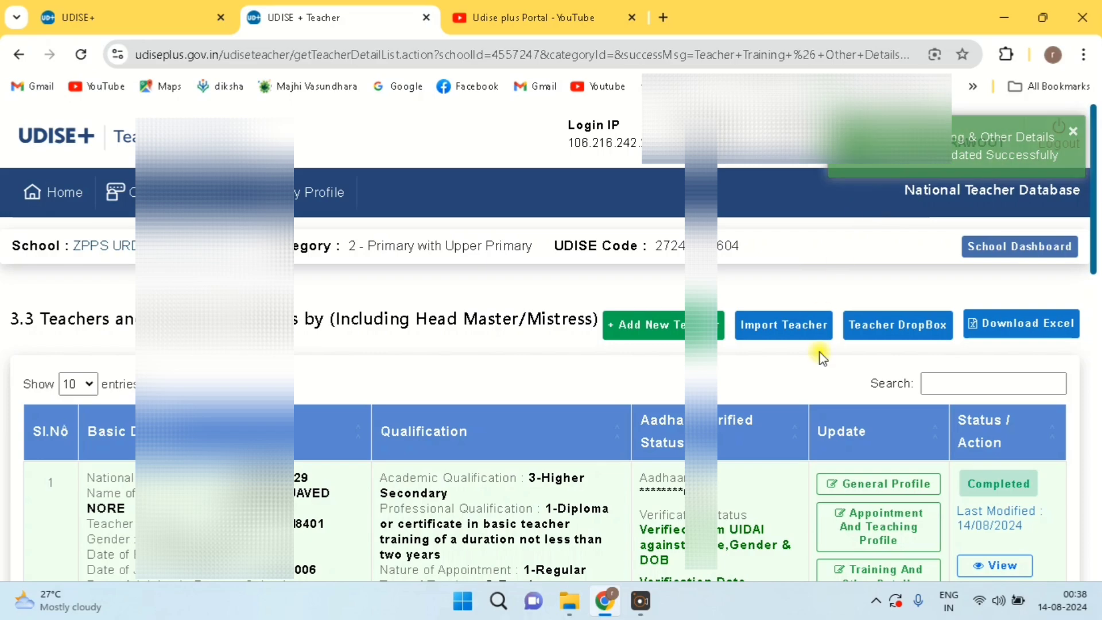
Check the first teacher's status in the teacher list and compare it with the remaining teachers' records
scroll(819, 351, "down", 2)
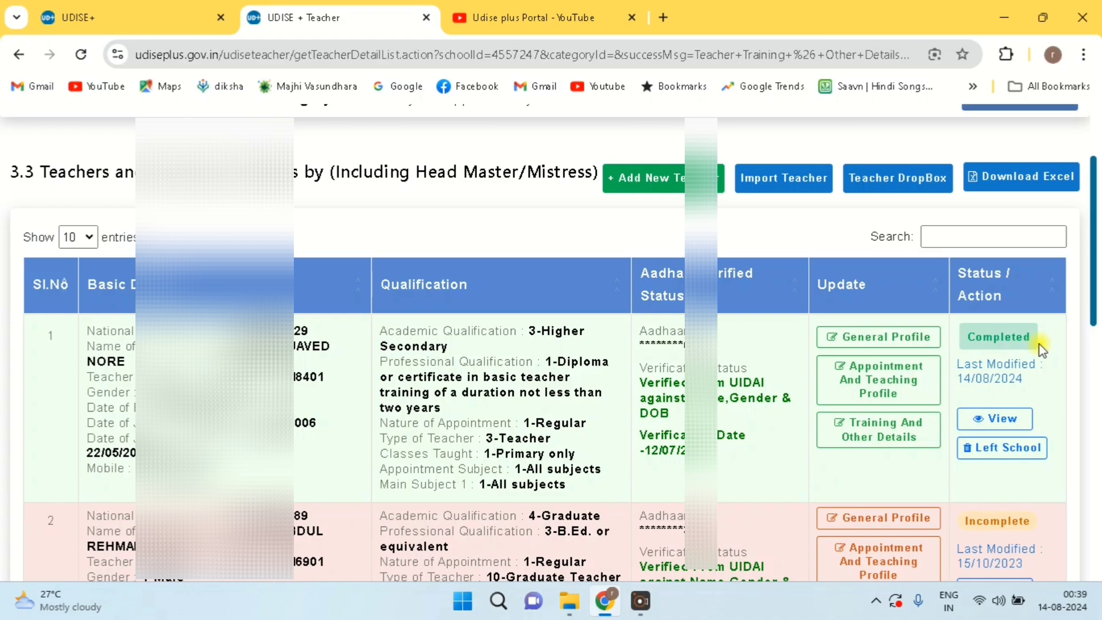
scroll(1042, 349, "down", 1)
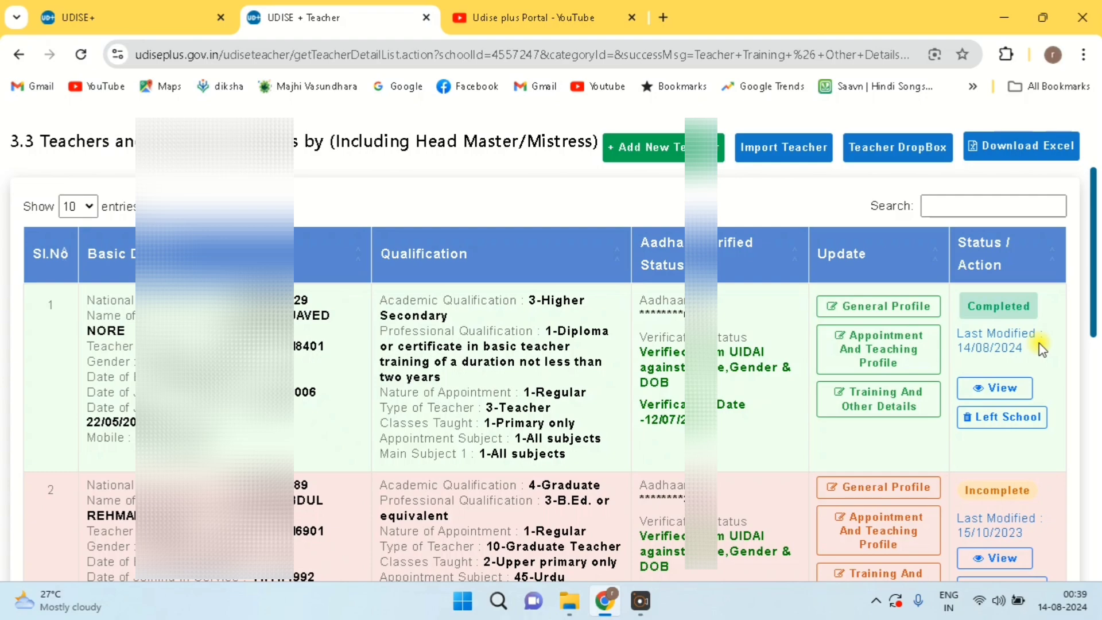
scroll(1042, 348, "down", 4)
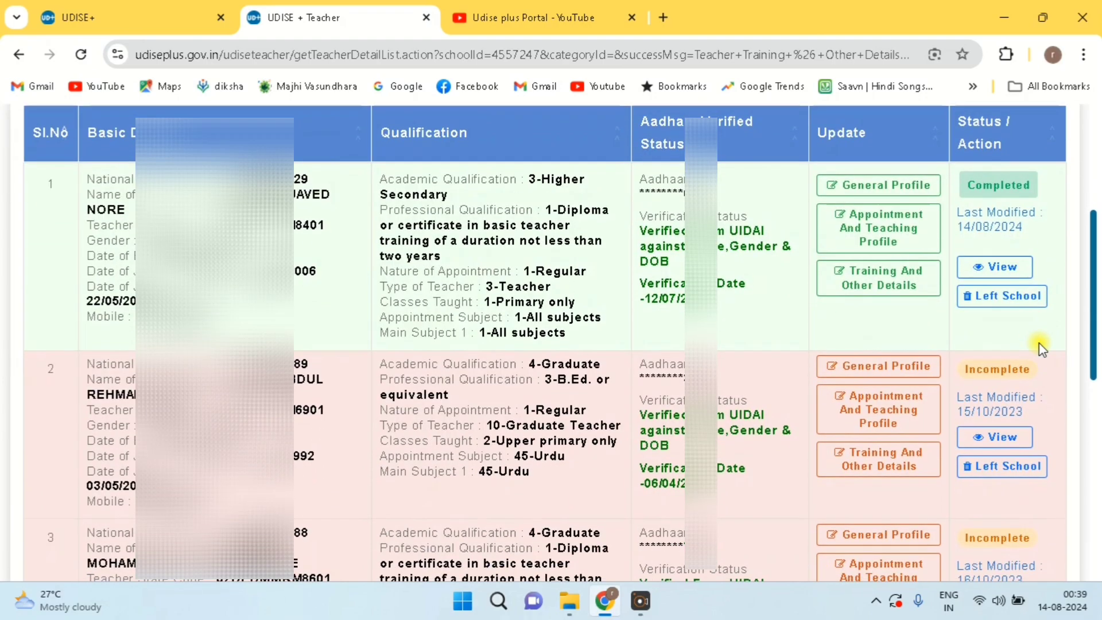
scroll(1042, 348, "down", 6)
scroll(1042, 348, "up", 1)
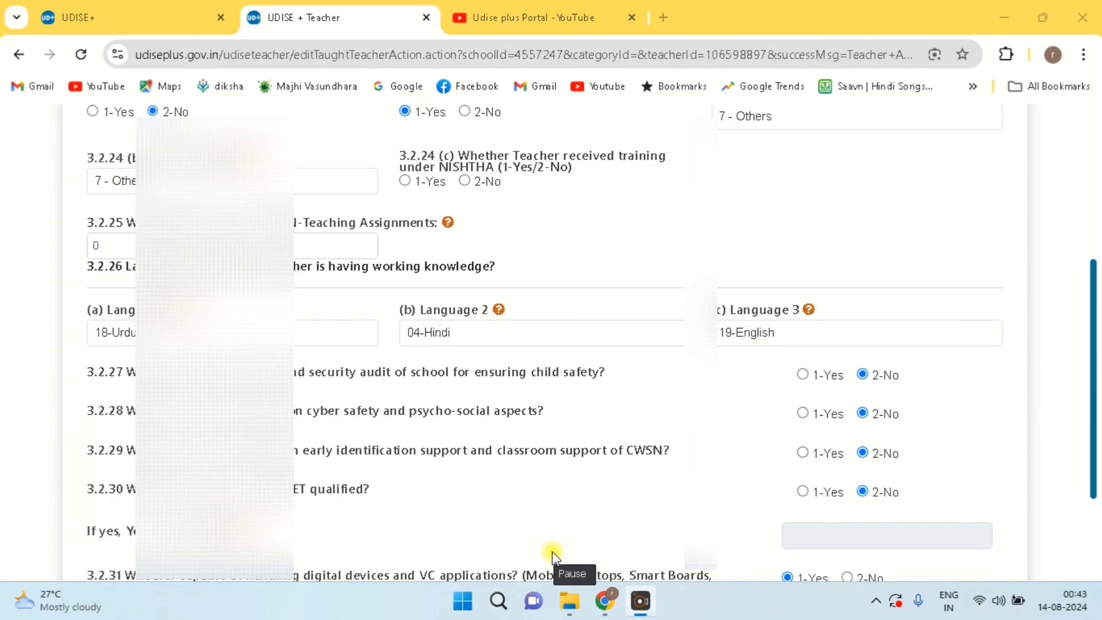
Answer 1-Yes to question 3.2.24 (c) on NISHTHA training in this teacher's Training and Other Details form
scroll(462, 418, "down", 1)
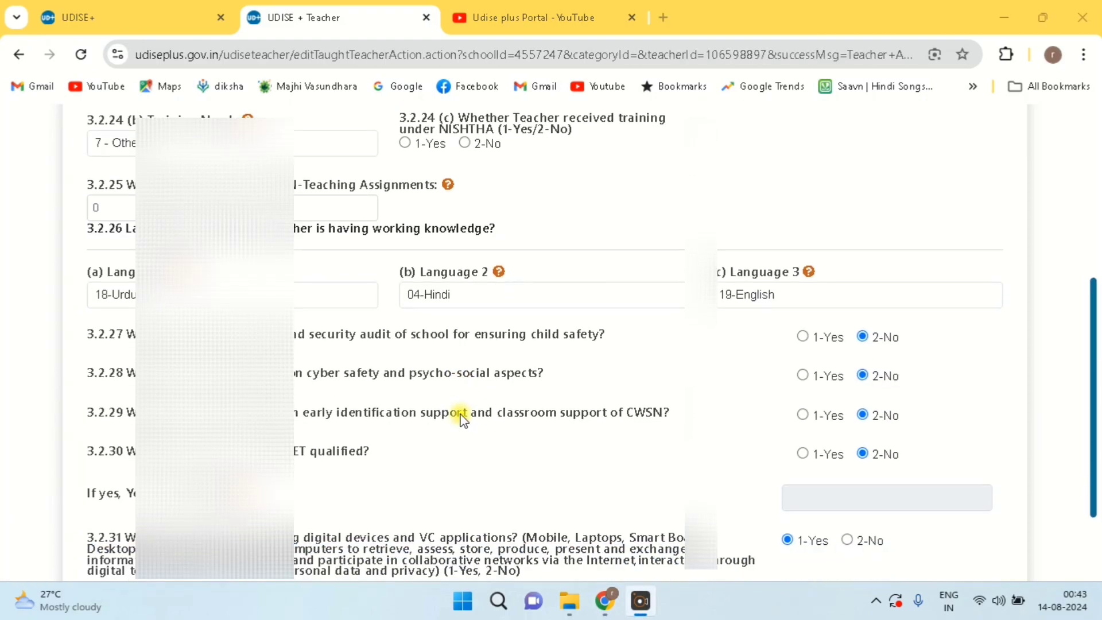
scroll(460, 418, "up", 1)
left_click(406, 181)
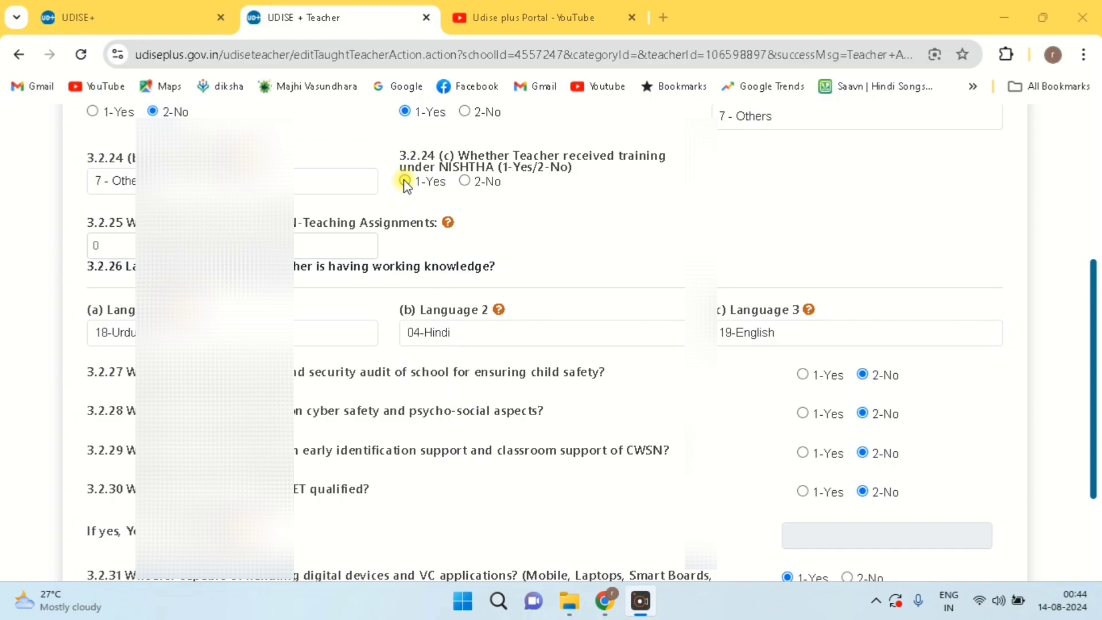
scroll(505, 264, "down", 3)
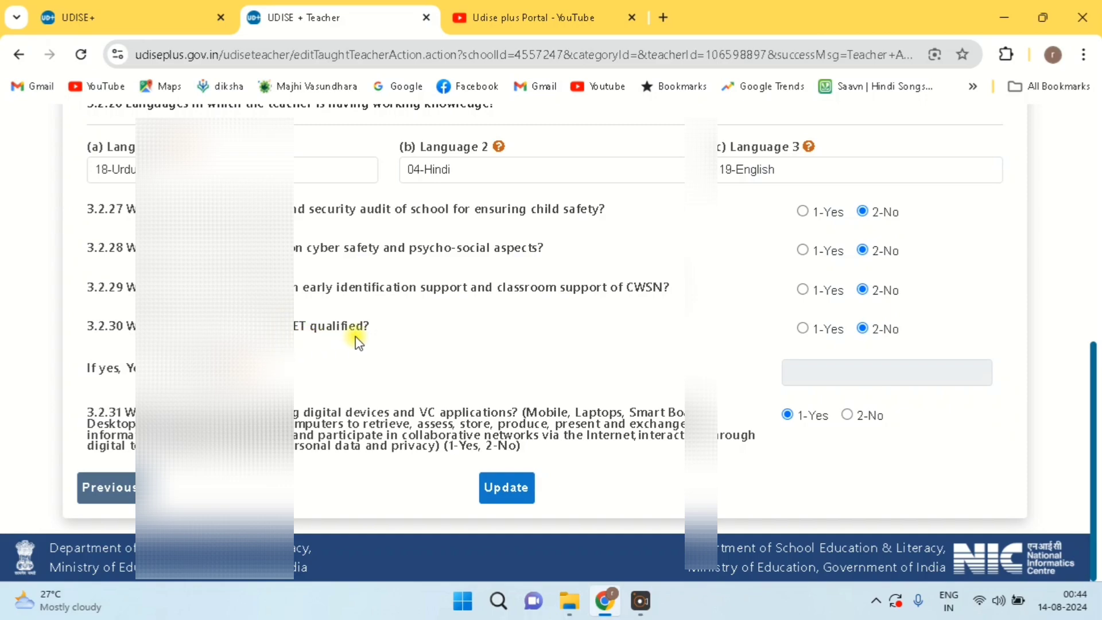
Switch the TET qualification answer in question 3.2.30 to 1-Yes and restore it to 2-No
left_click(804, 329)
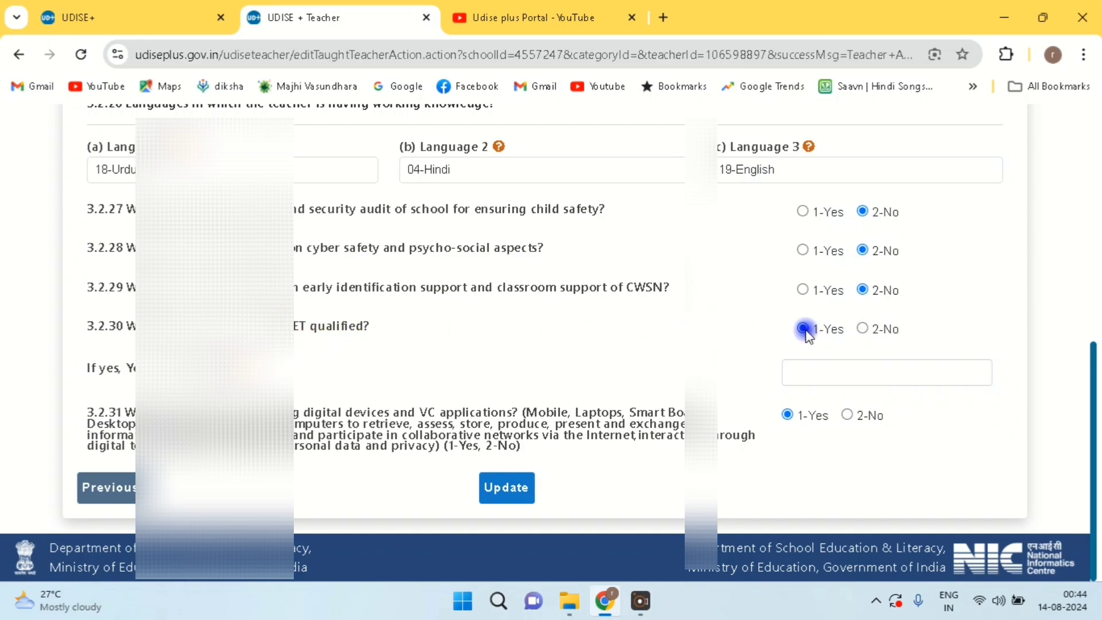
left_click(863, 330)
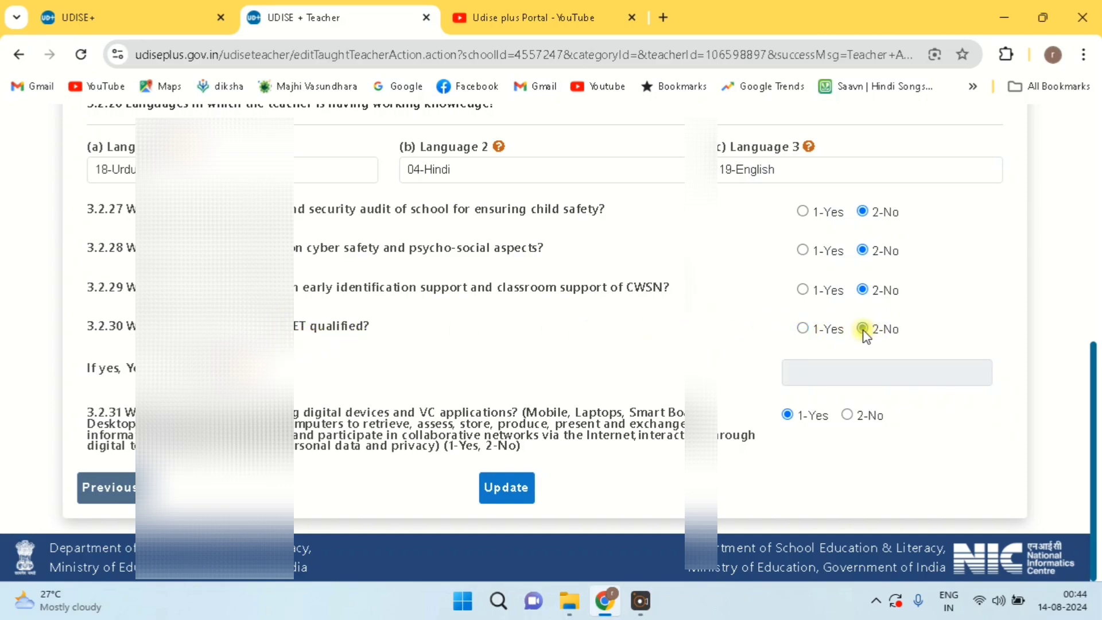
left_click(804, 329)
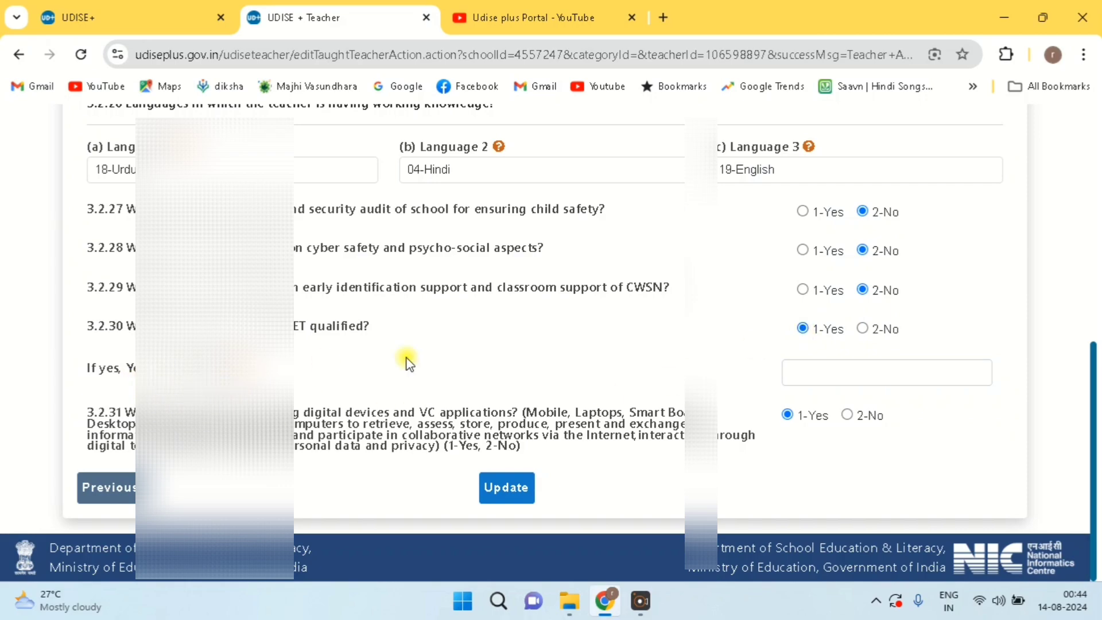
left_click(825, 370)
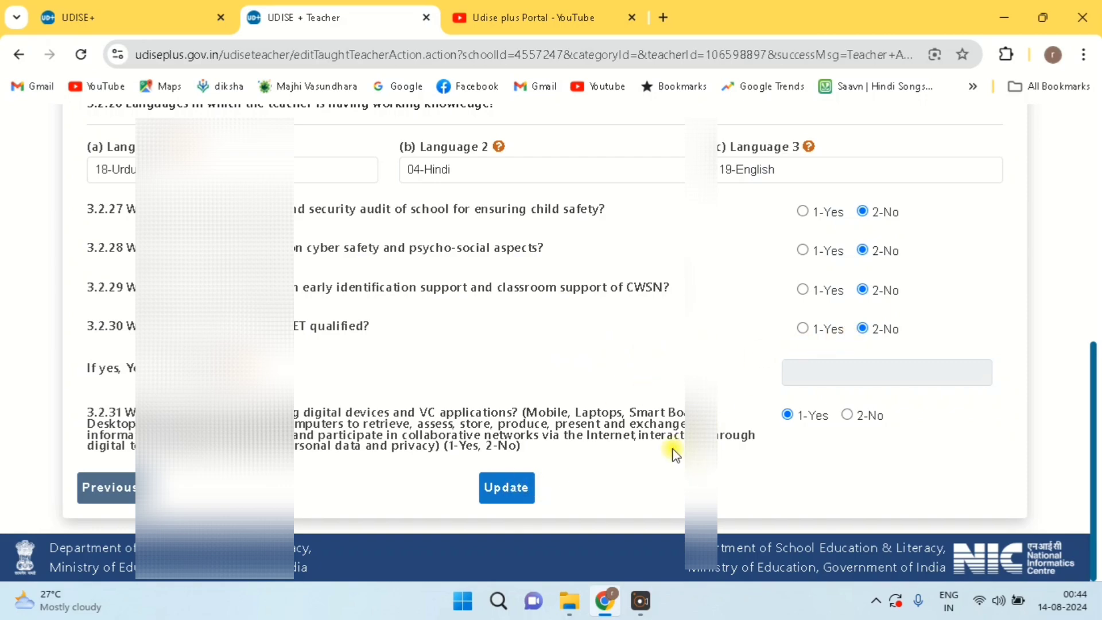
Update the teacher's Training and Other Details form and check the status of all teachers in the teacher list
left_click(516, 486)
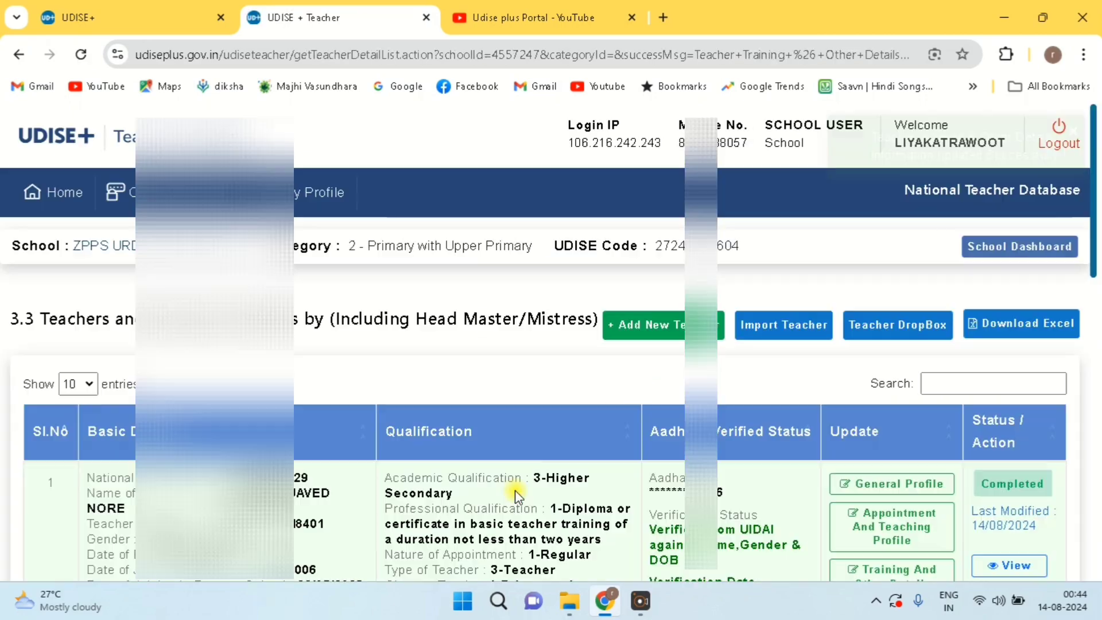
scroll(528, 423, "down", 5)
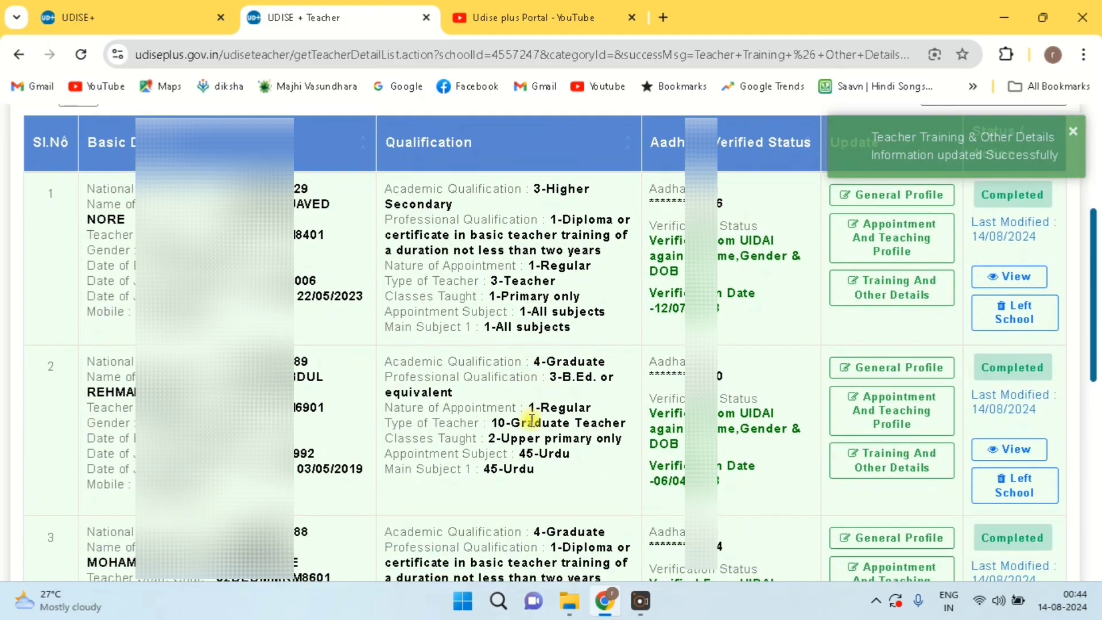
scroll(532, 421, "down", 10)
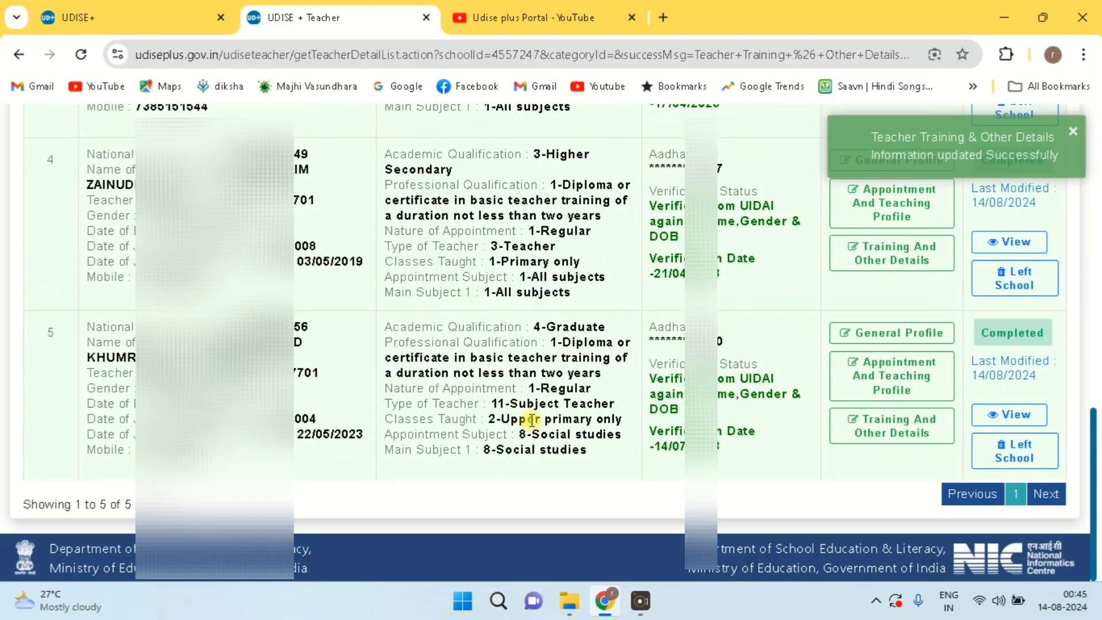
scroll(999, 362, "up", 2)
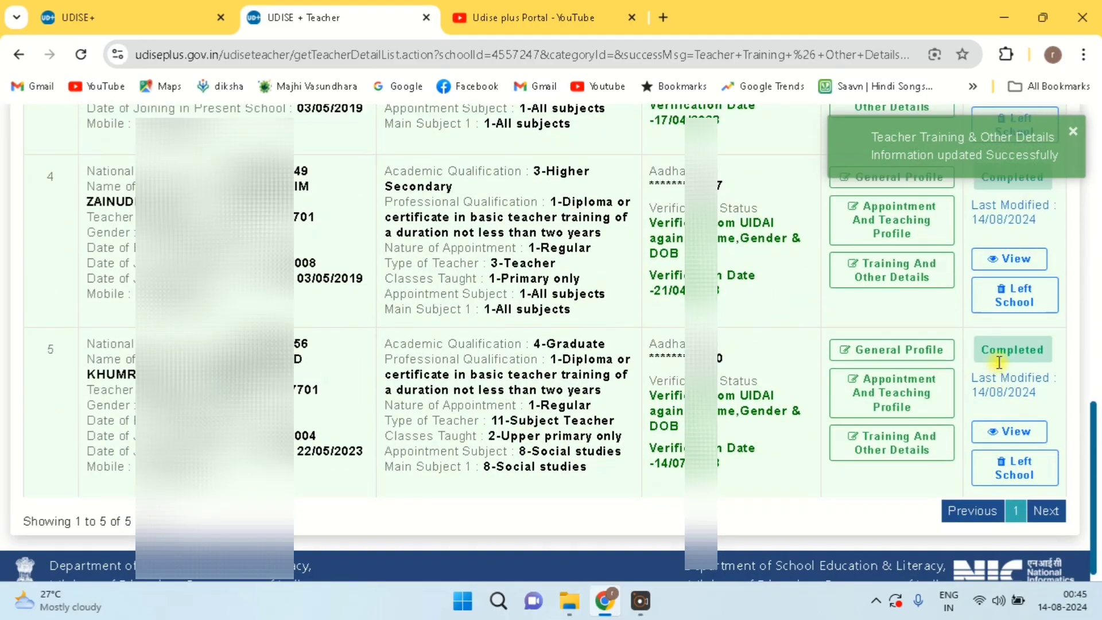
scroll(999, 361, "up", 9)
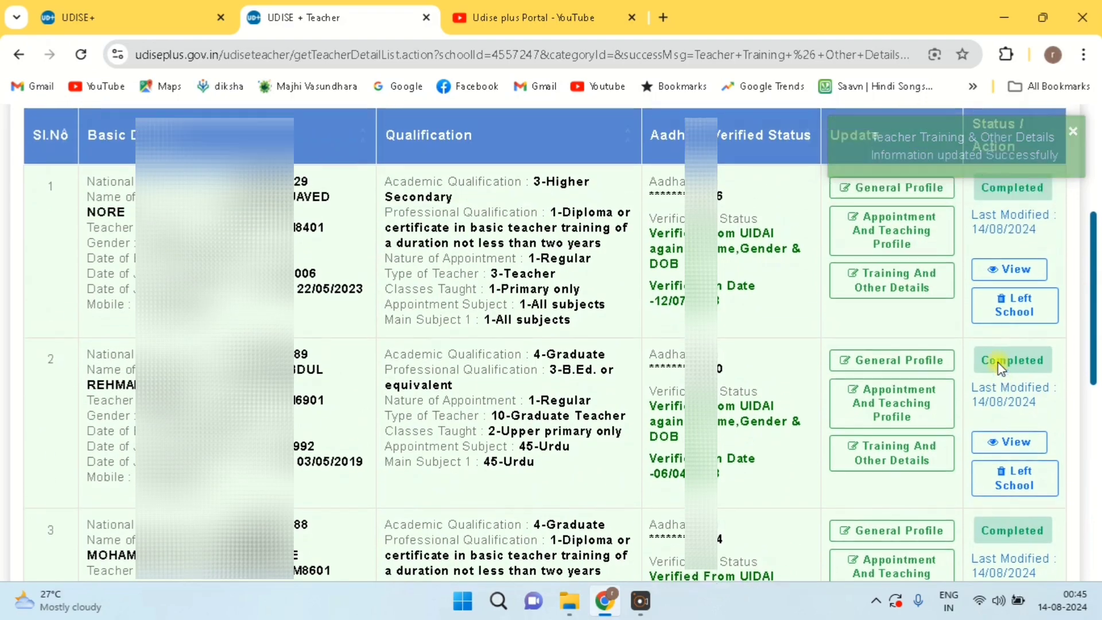
scroll(998, 365, "up", 3)
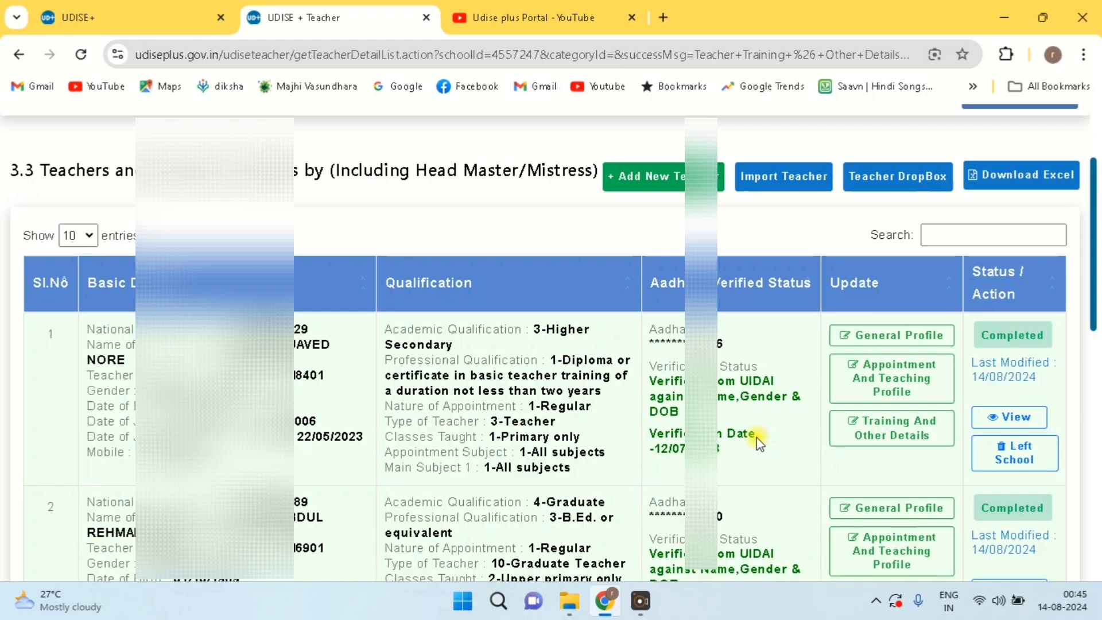
Return to the School Dashboard and refresh the Teacher Summary Report statistics
scroll(759, 443, "up", 1)
left_click(1017, 154)
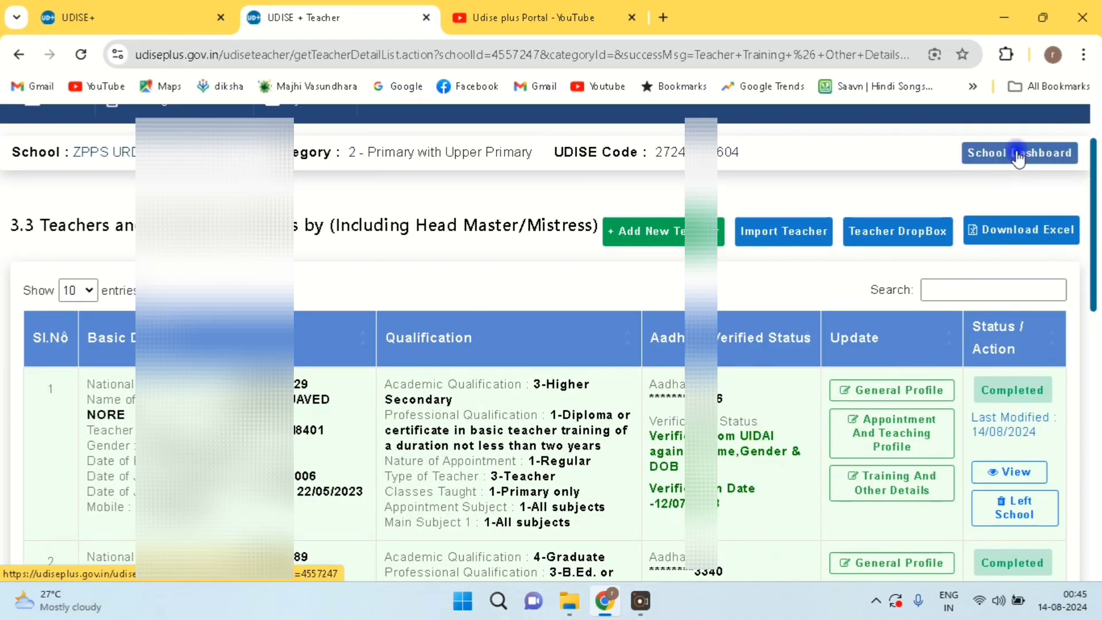
scroll(549, 558, "down", 3)
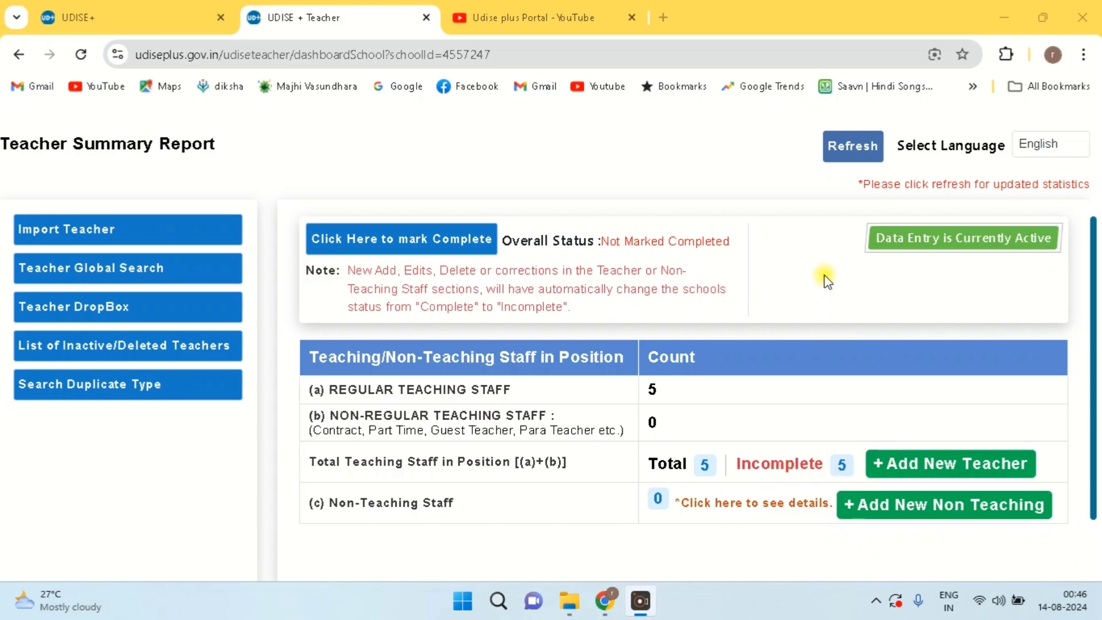
left_click(855, 155)
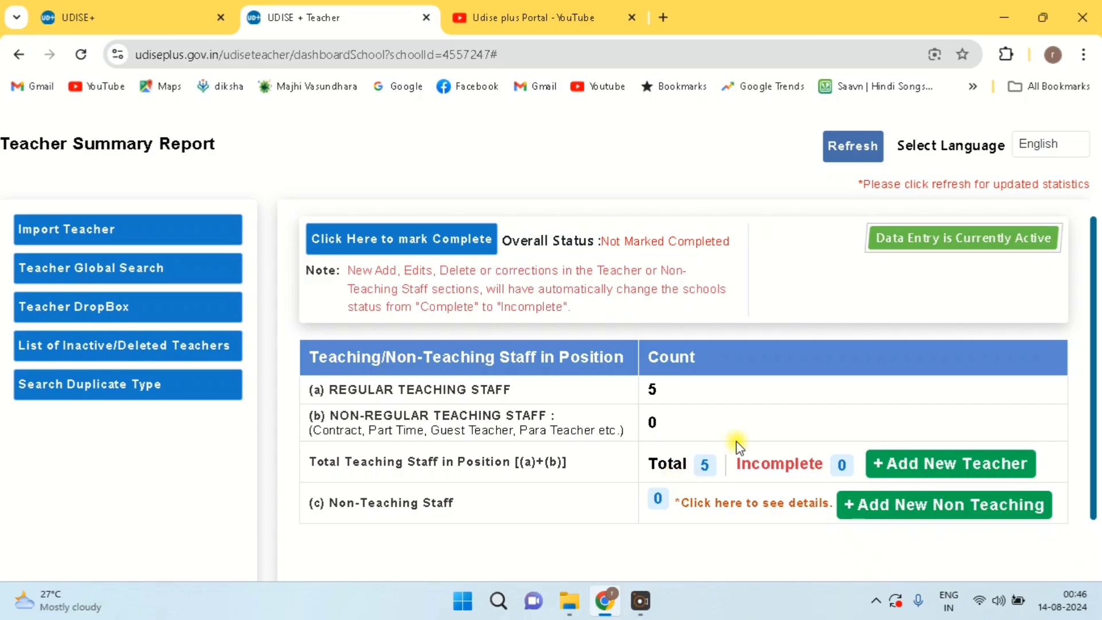
scroll(738, 446, "down", 1)
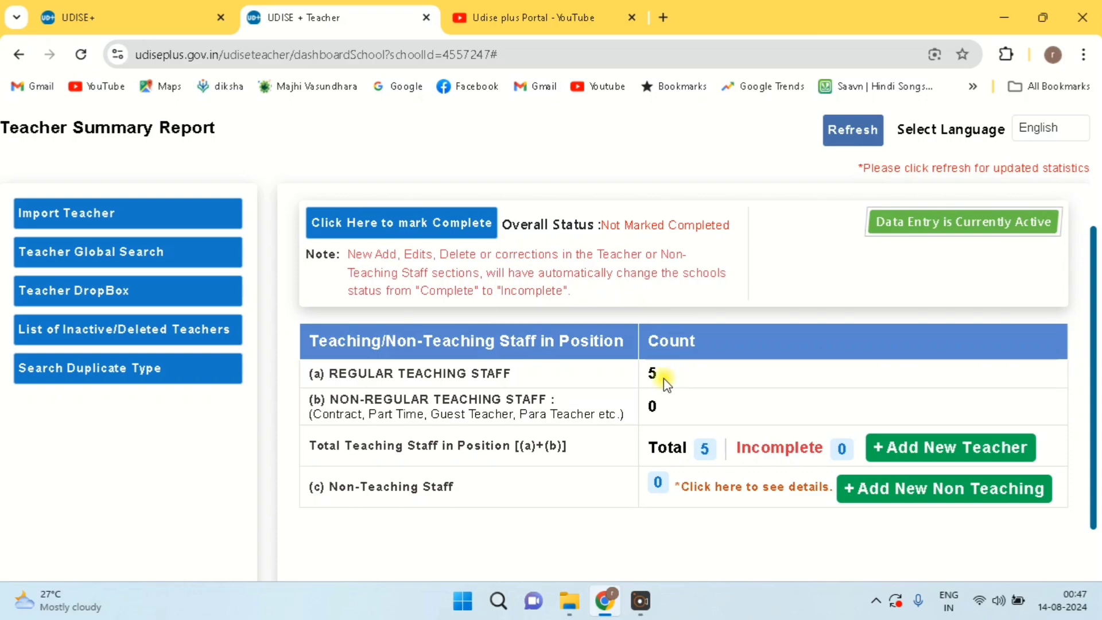
Start marking the school's teacher data complete and review the staff counts and declaration in the School Completion Status form
left_click(414, 230)
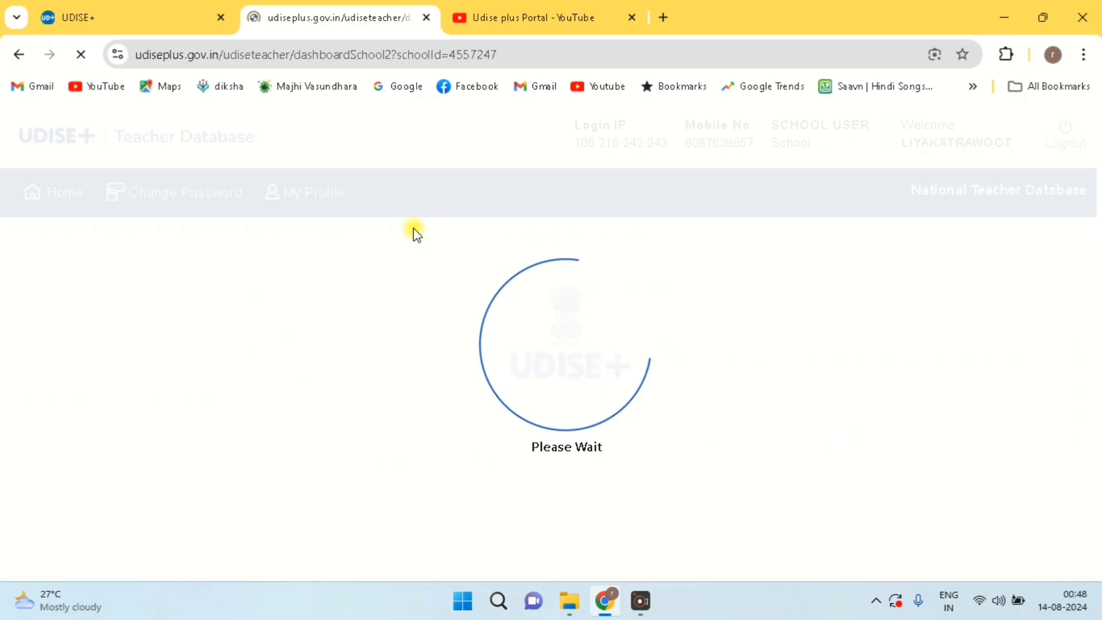
scroll(413, 228, "down", 2)
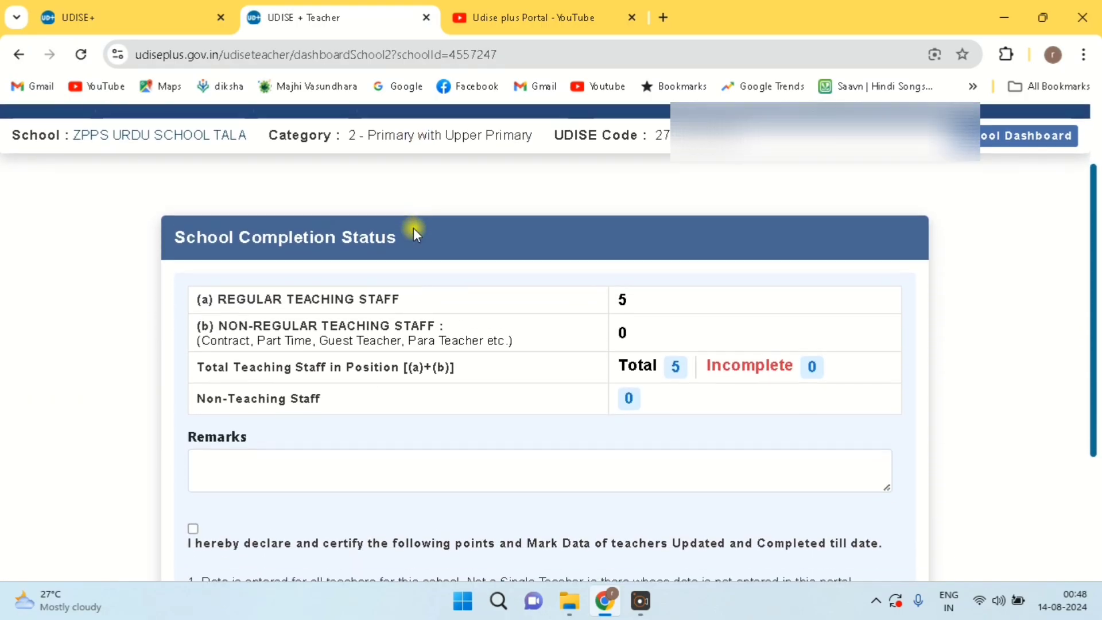
scroll(413, 228, "down", 1)
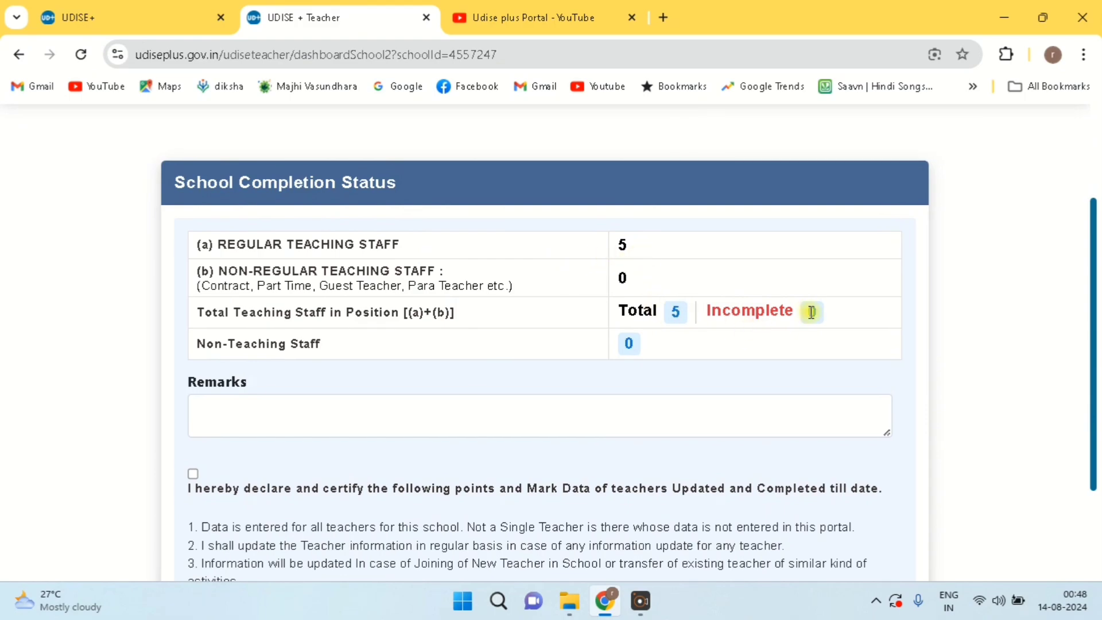
scroll(821, 317, "down", 1)
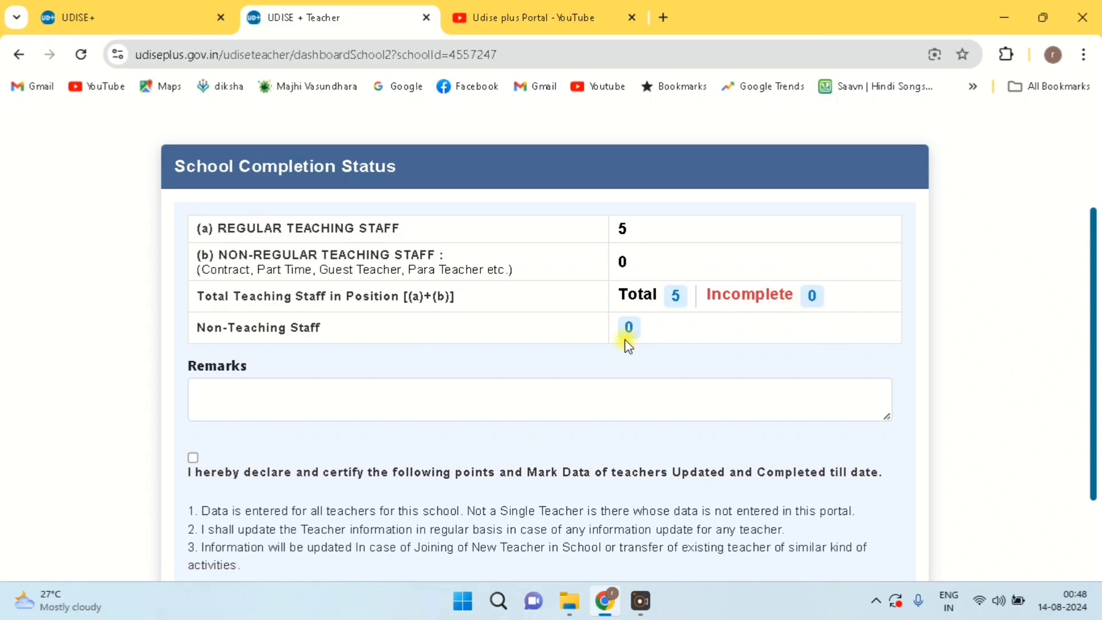
scroll(625, 342, "down", 3)
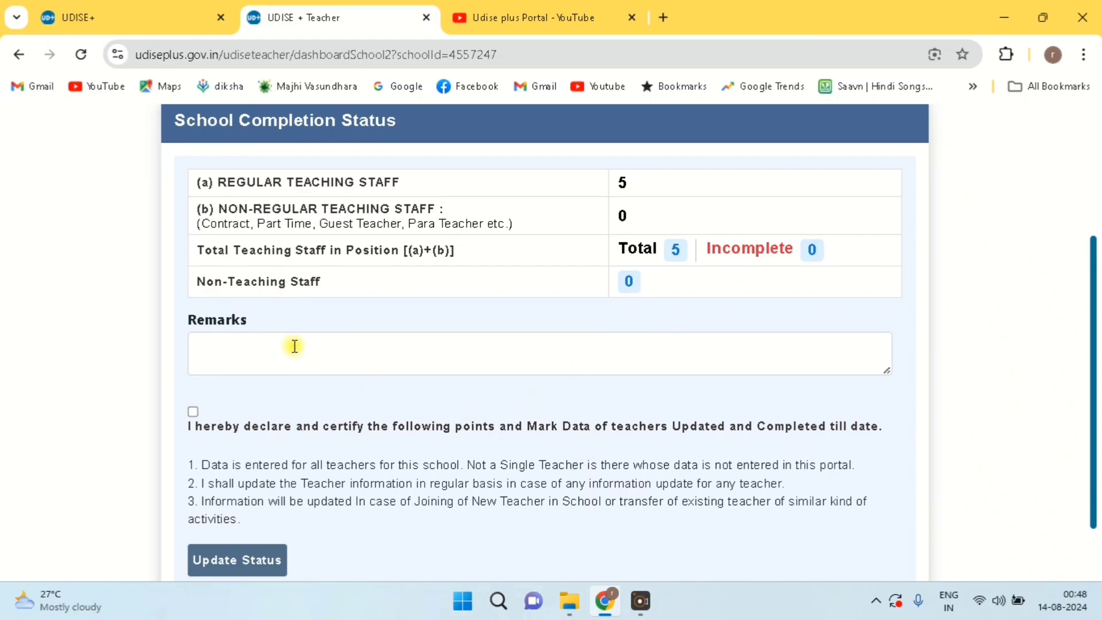
scroll(261, 307, "down", 1)
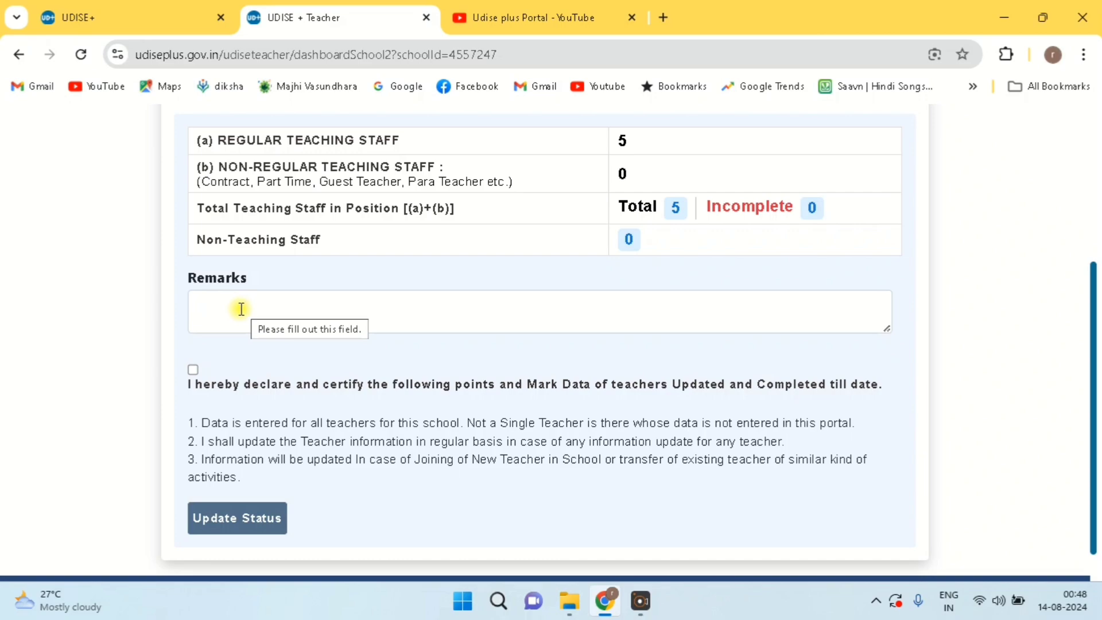
Enter the remark "all details are completed", accept the declaration, and update and confirm the school's completion status
left_click(240, 308)
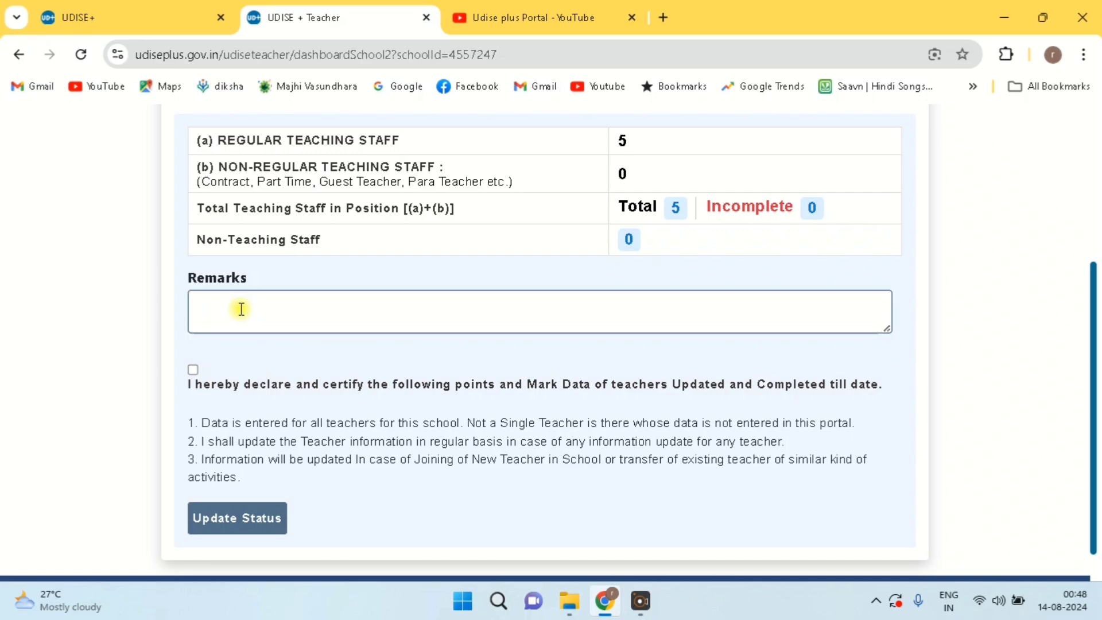
type("all details are completed")
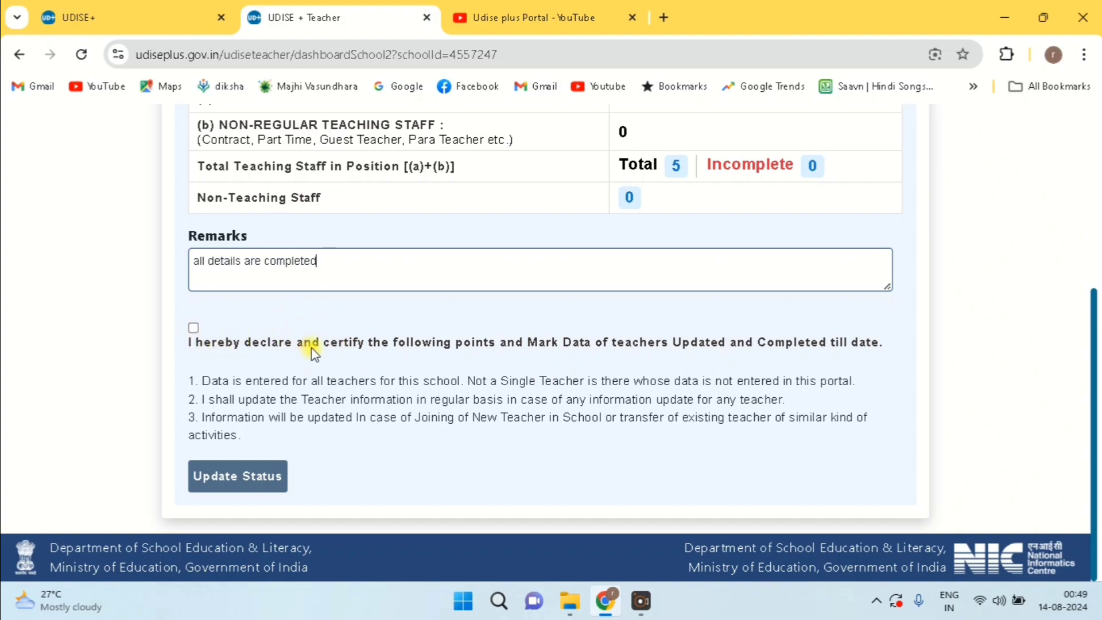
left_click(193, 328)
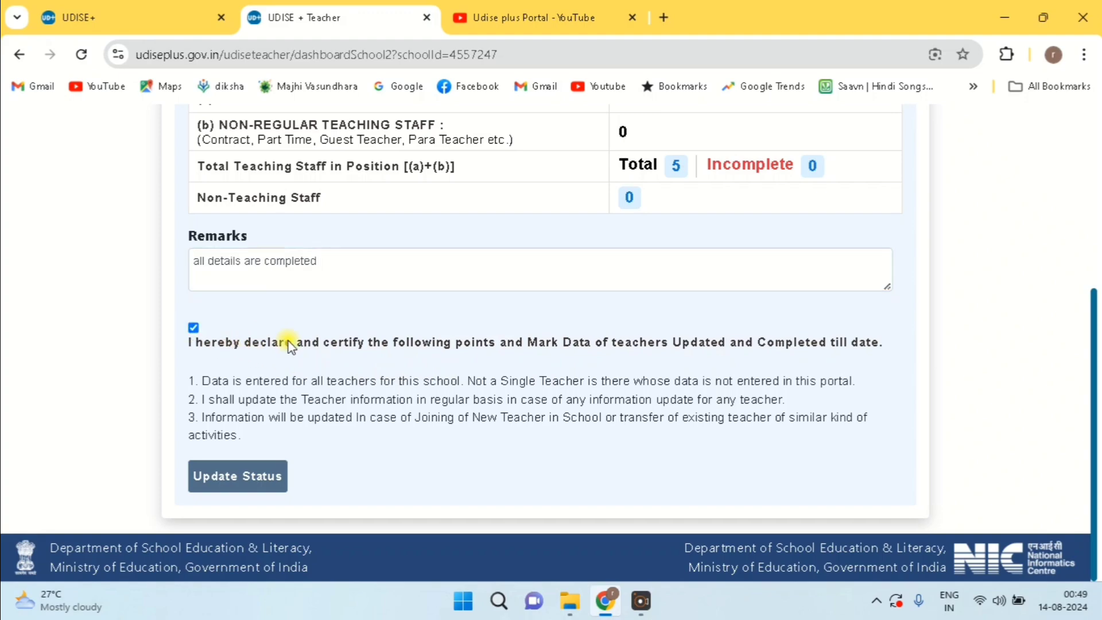
left_click(243, 484)
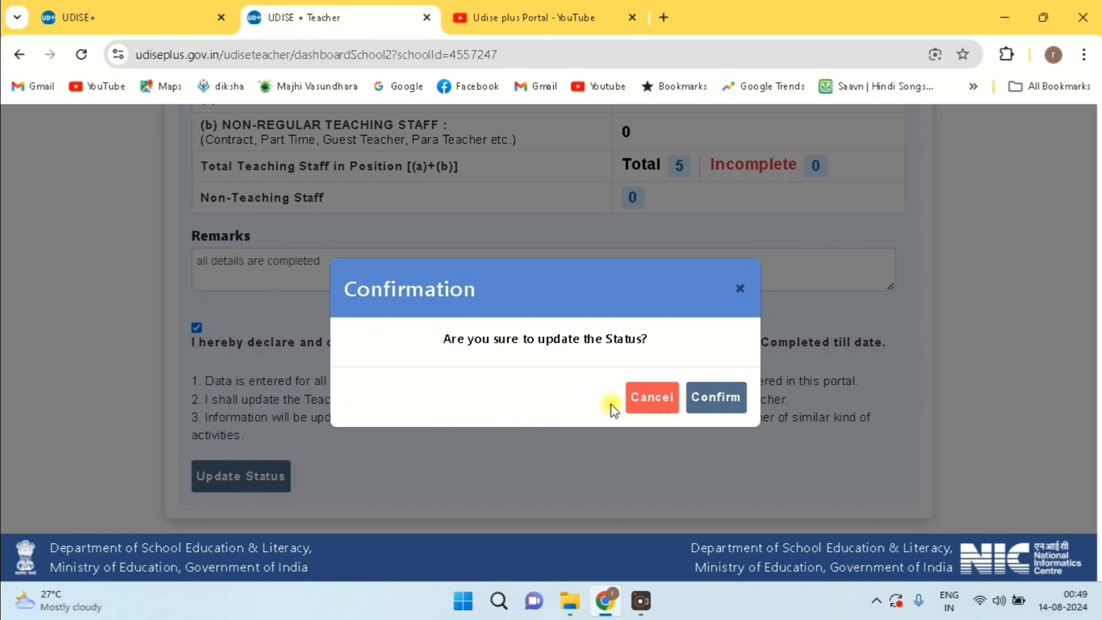
left_click(739, 407)
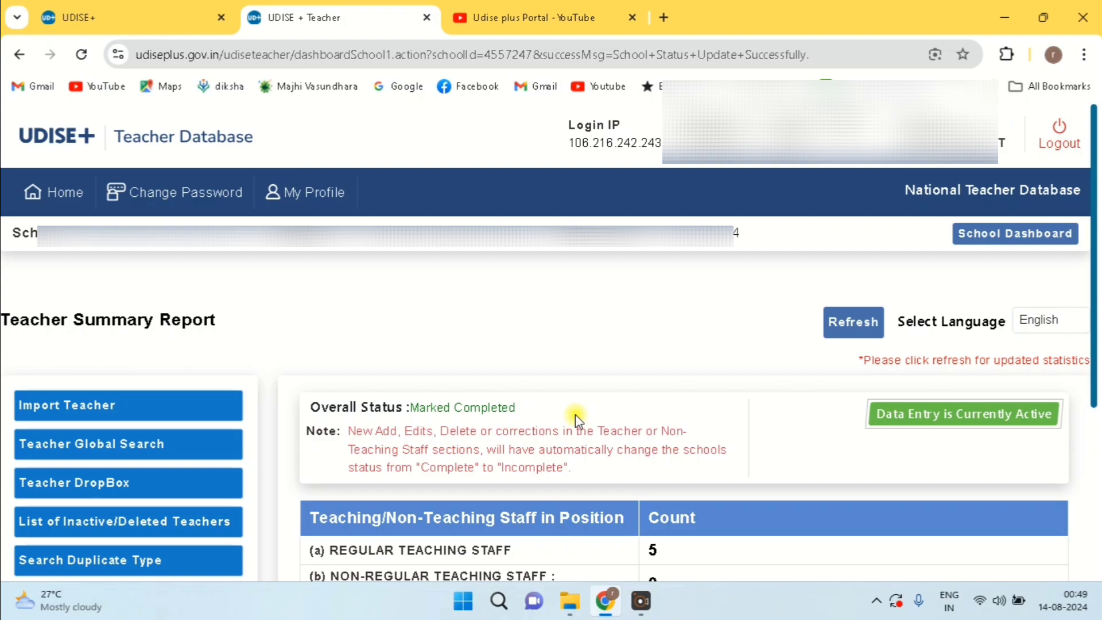
scroll(575, 416, "down", 2)
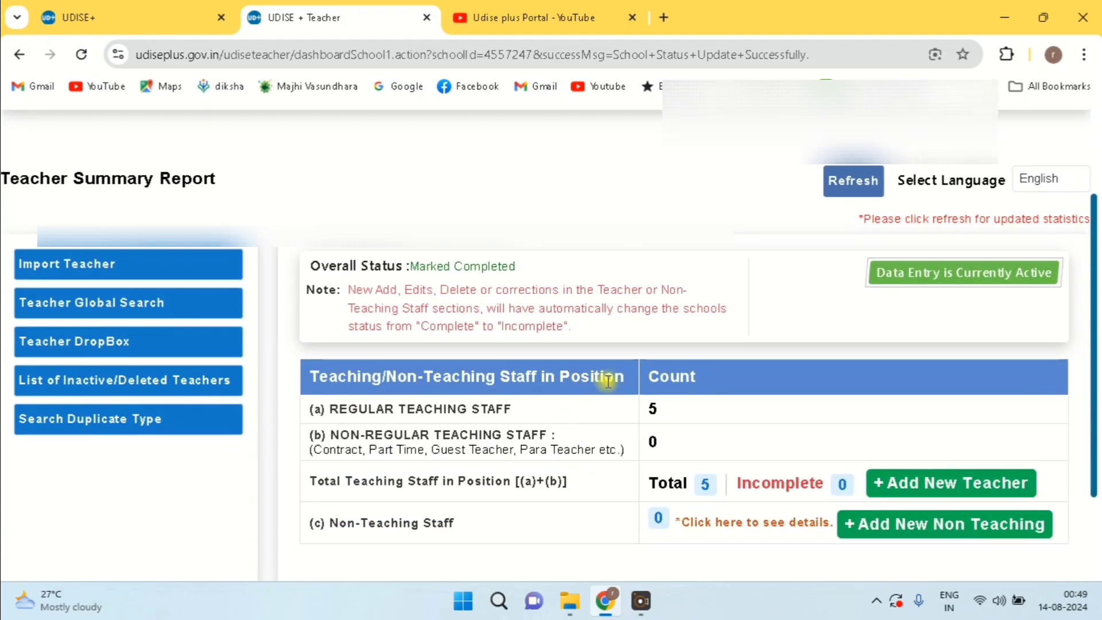
scroll(634, 342, "down", 1)
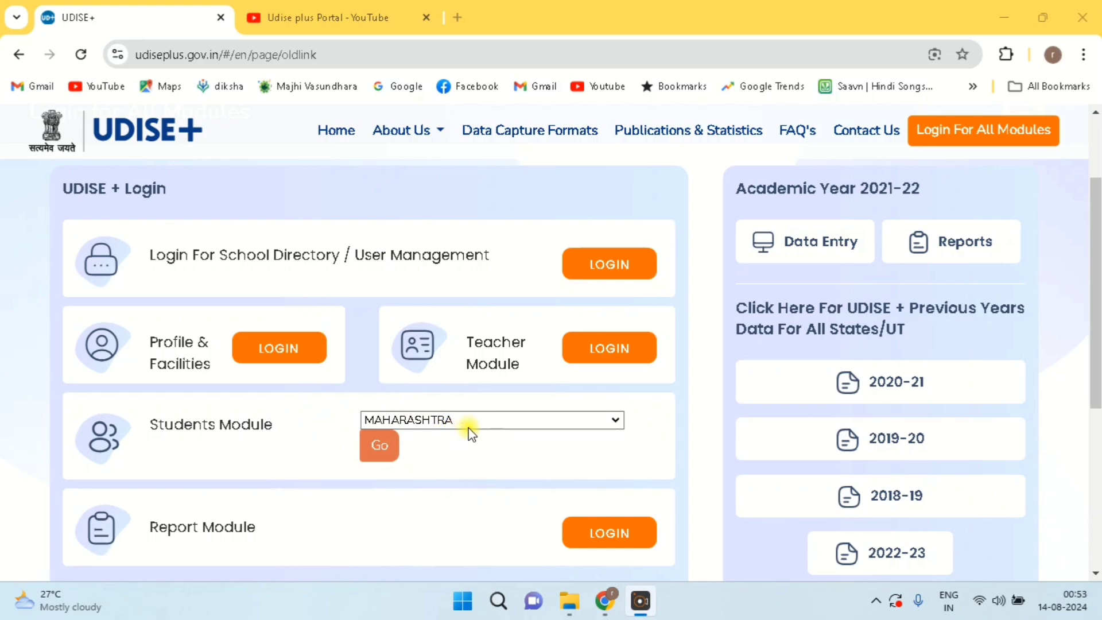
Open the Students Module for MAHARASHTRA from the UDISE+ login page
left_click(379, 446)
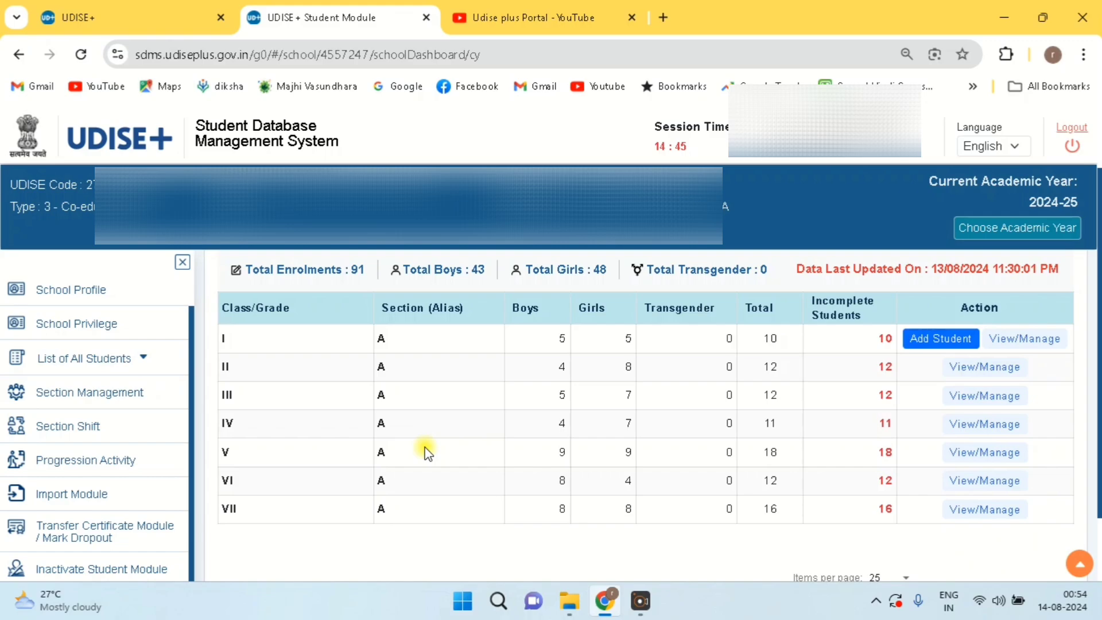
Switch to YouTube and browse the Udise plus Portal playlist for the 2024-25 student import and promotion videos
left_click(513, 26)
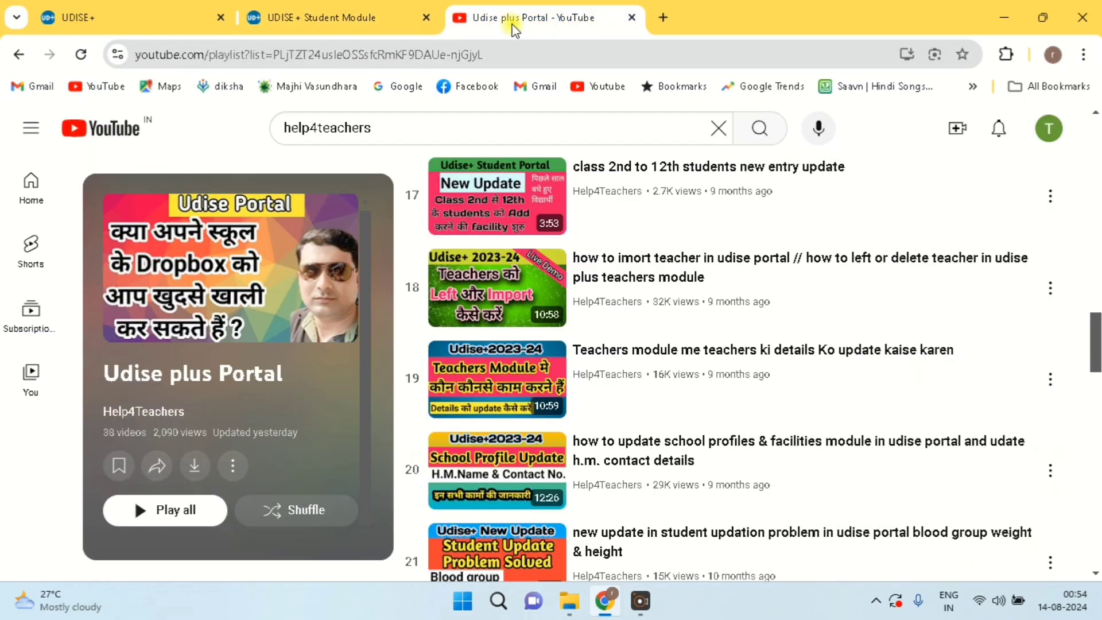
scroll(669, 330, "up", 12)
scroll(671, 335, "up", 8)
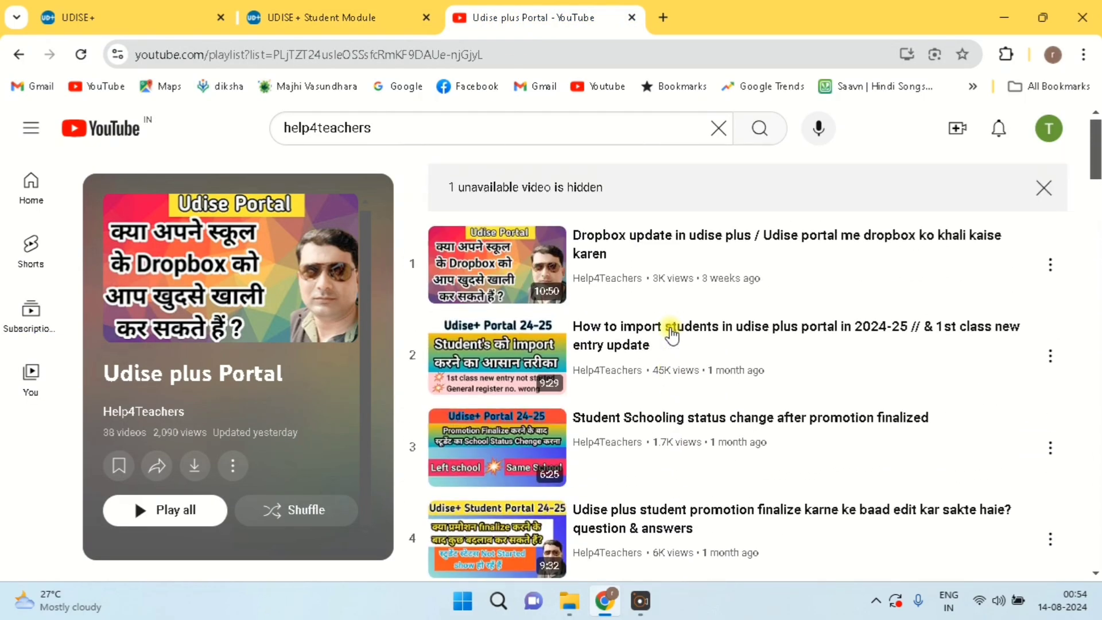
scroll(672, 335, "down", 2)
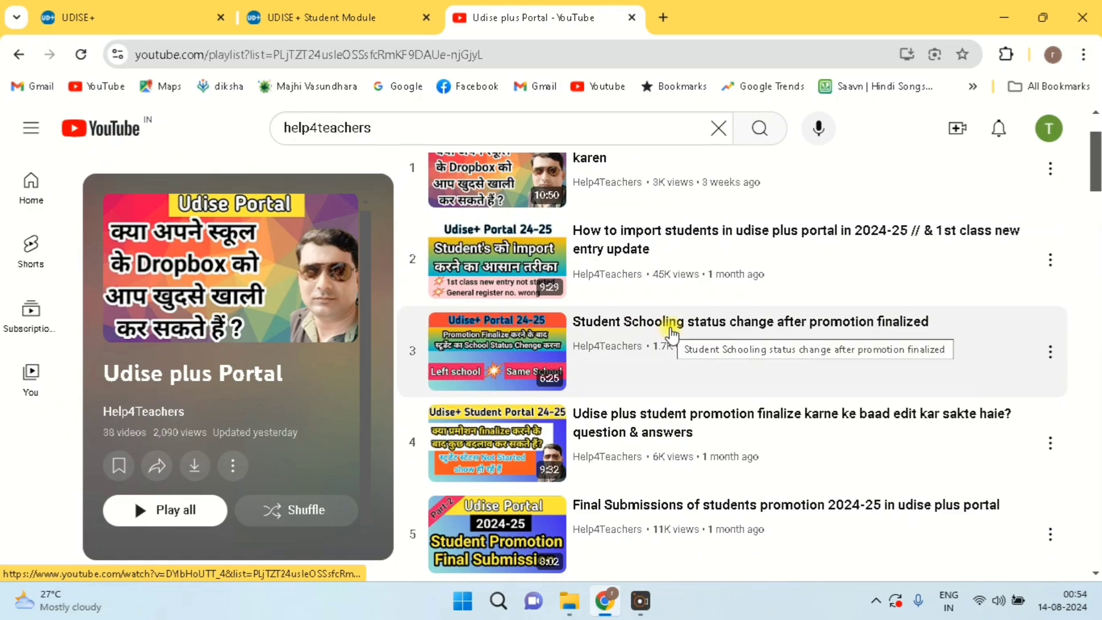
scroll(672, 335, "down", 2)
scroll(671, 335, "down", 2)
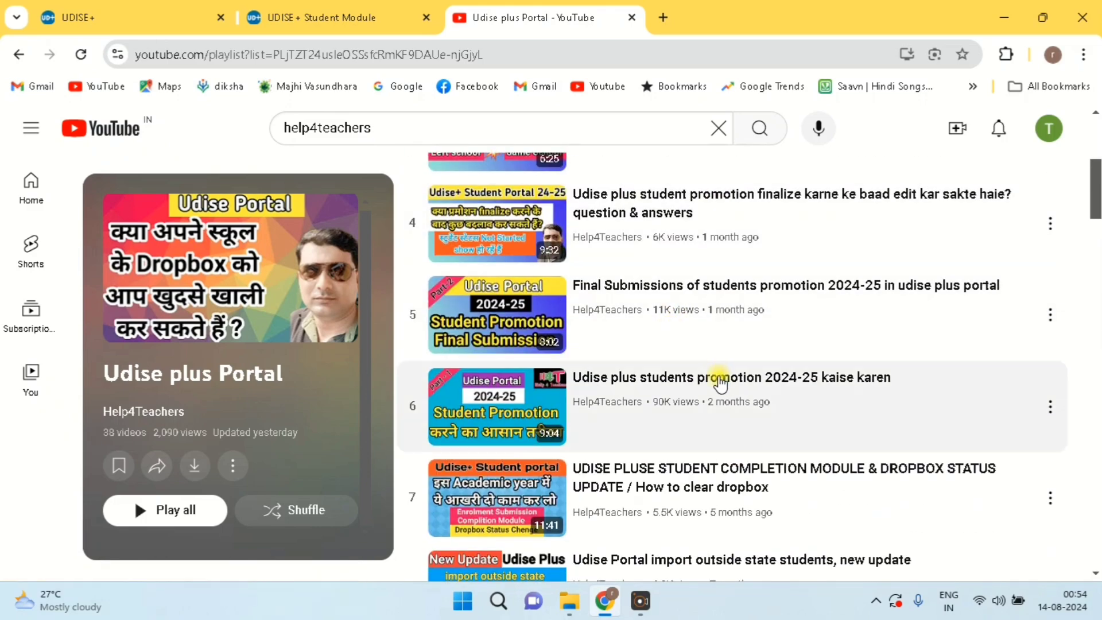
Look through the Udise plus Portal playlist for videos on student promotion, student import, Dropbox clearing and new student entry
scroll(717, 379, "down", 1)
scroll(719, 381, "up", 5)
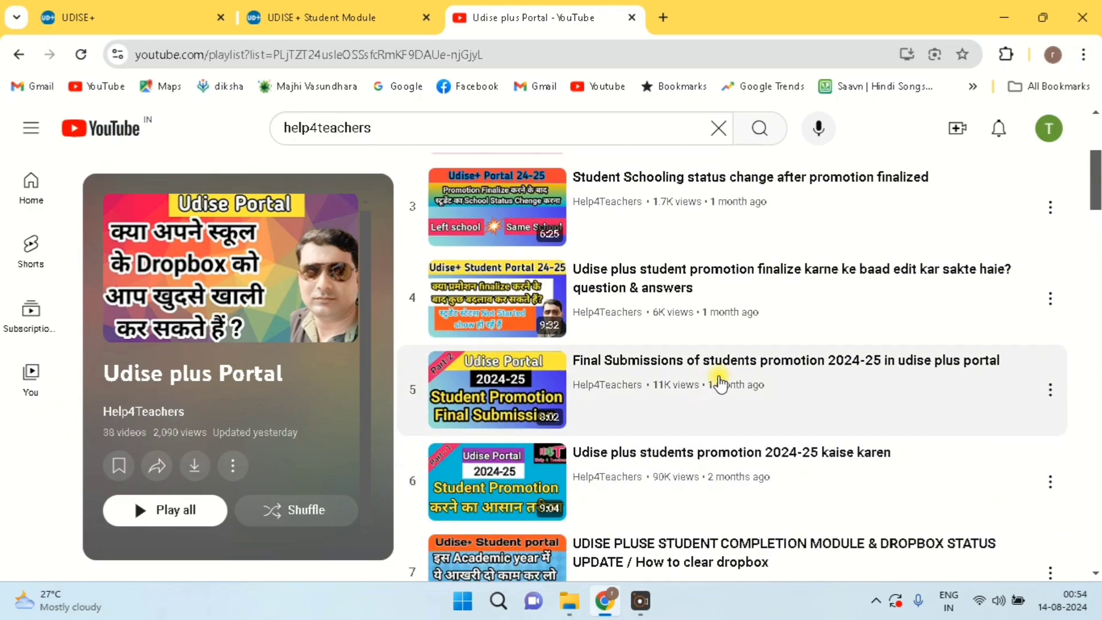
scroll(719, 382, "up", 1)
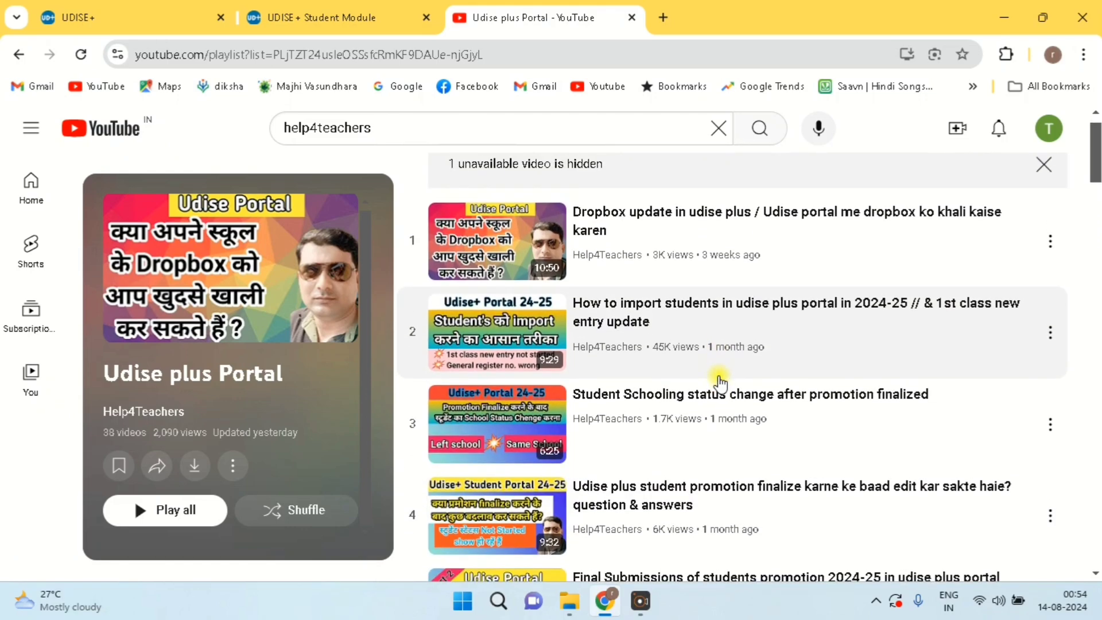
scroll(719, 382, "down", 2)
scroll(720, 382, "down", 2)
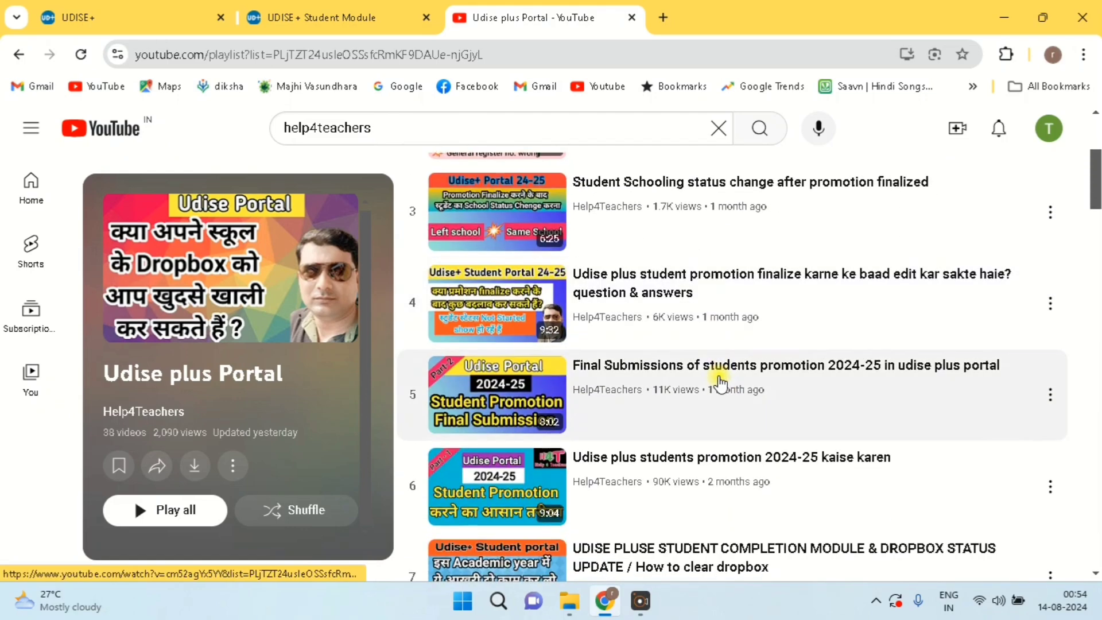
scroll(719, 382, "down", 1)
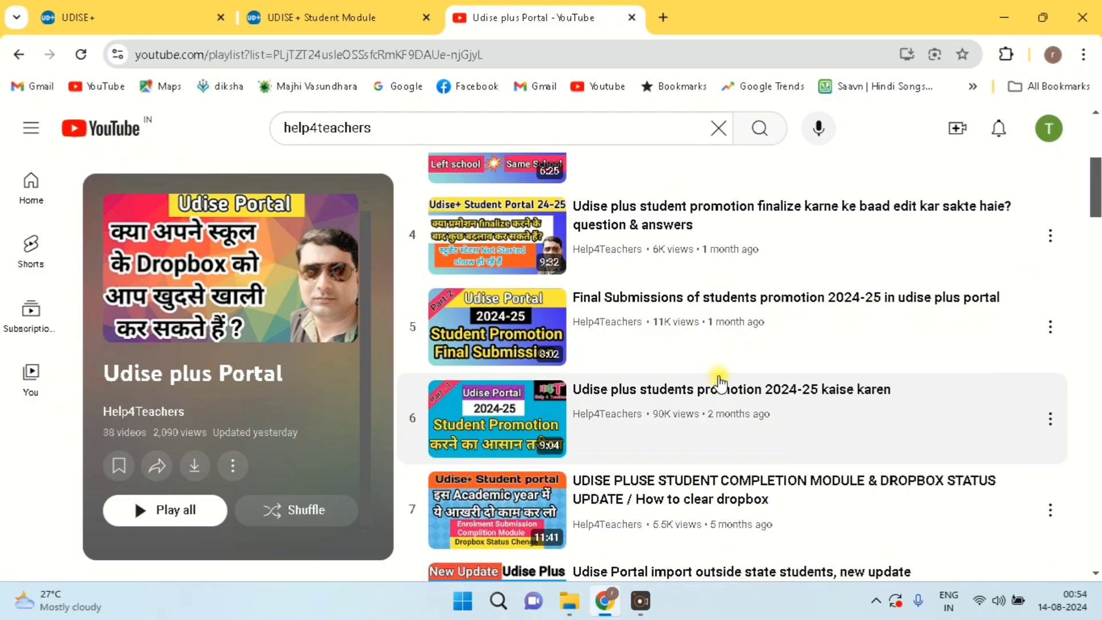
scroll(719, 382, "down", 2)
scroll(719, 382, "down", 3)
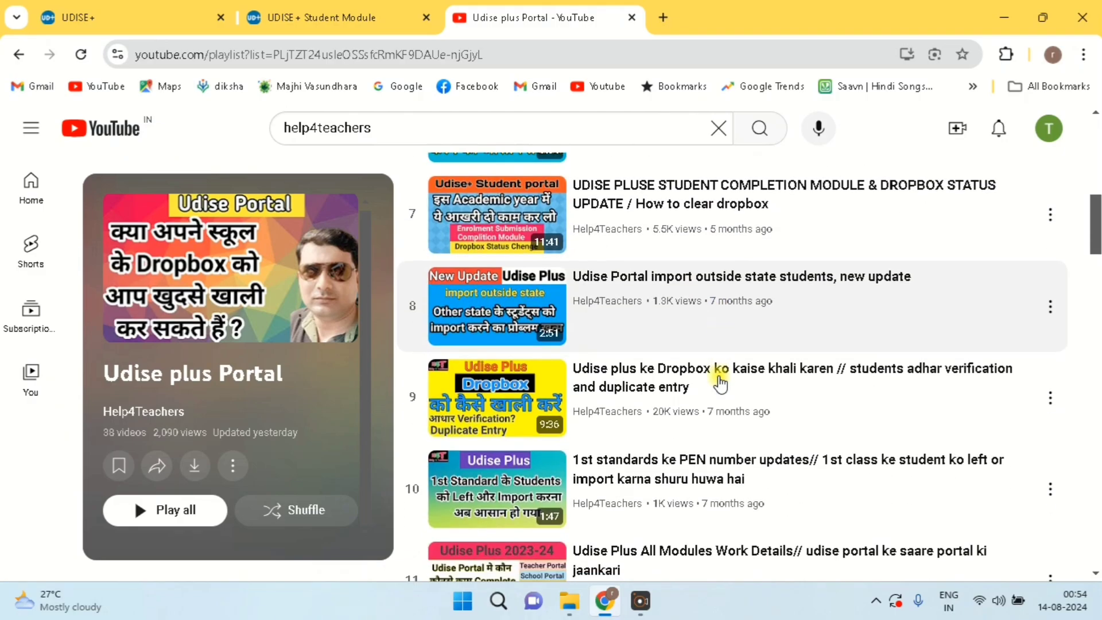
scroll(719, 381, "down", 7)
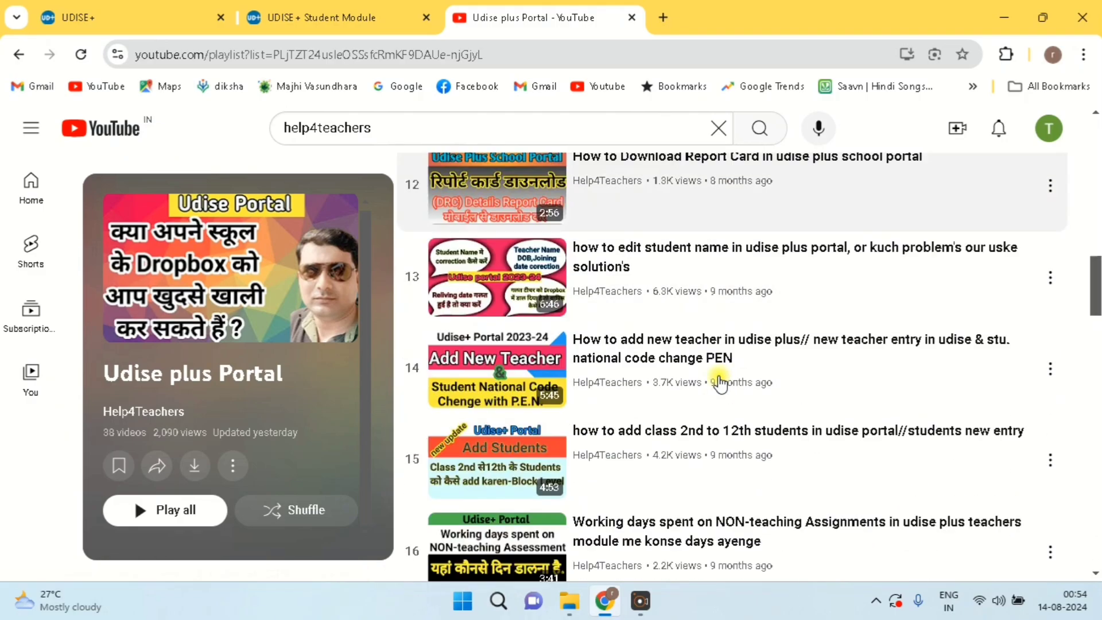
scroll(719, 382, "down", 1)
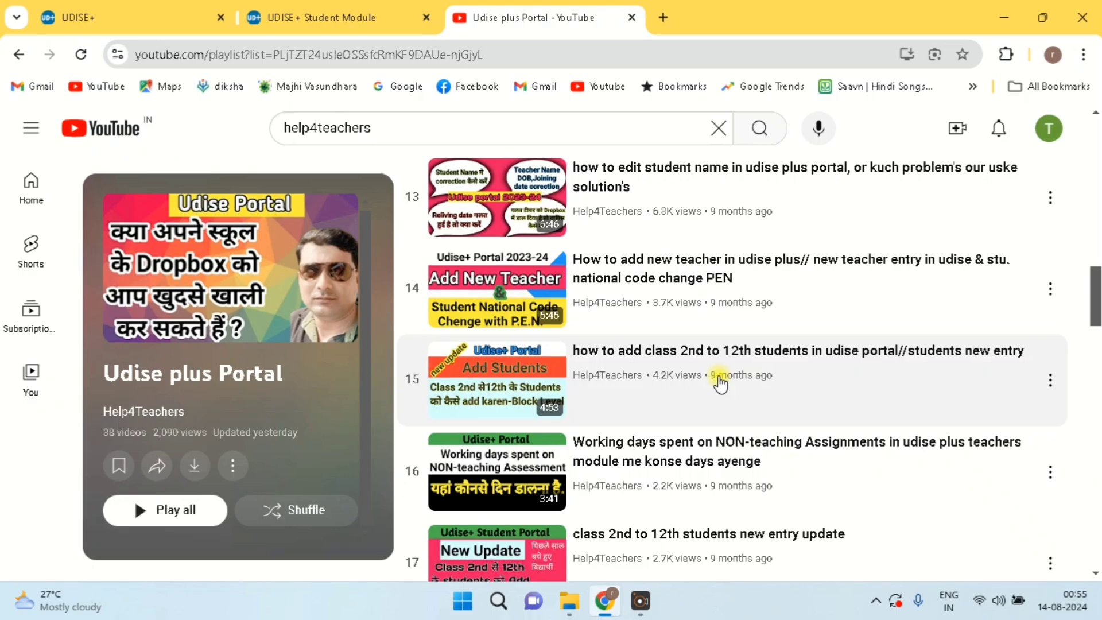
scroll(720, 381, "up", 15)
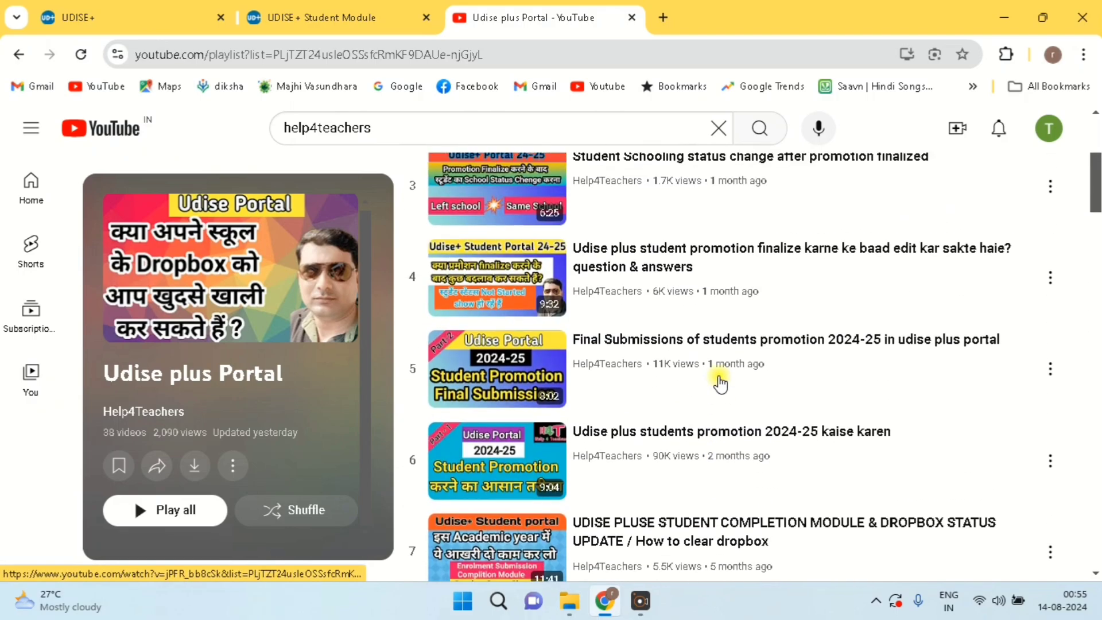
scroll(720, 382, "up", 4)
scroll(720, 381, "down", 9)
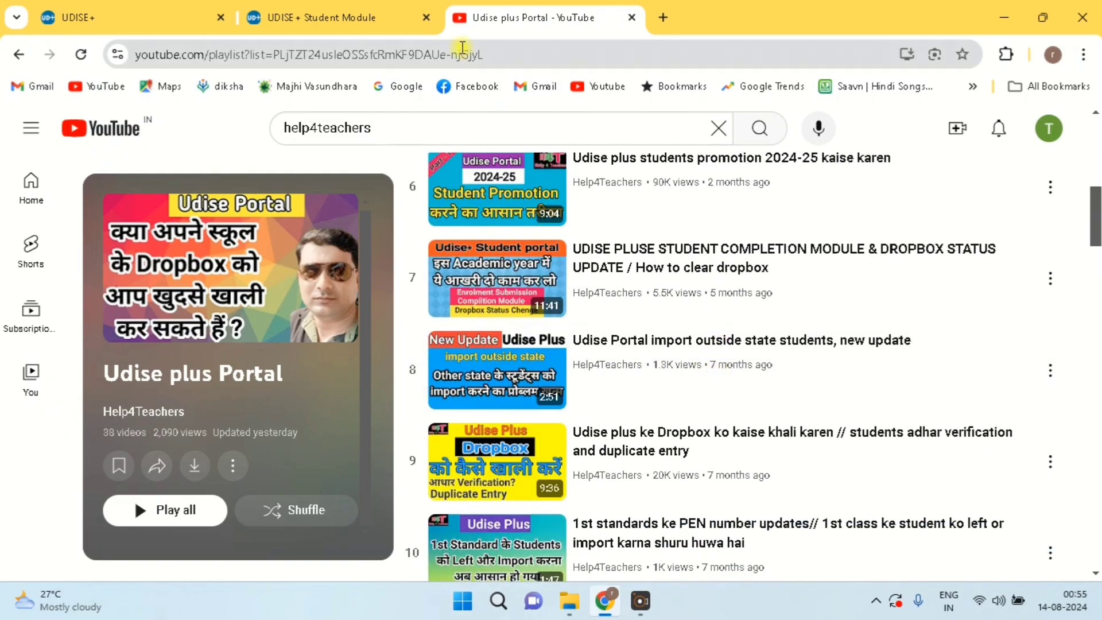
Switch to the UDISE+ Student Module and review the grade-wise school details for 2024-25
left_click(372, 24)
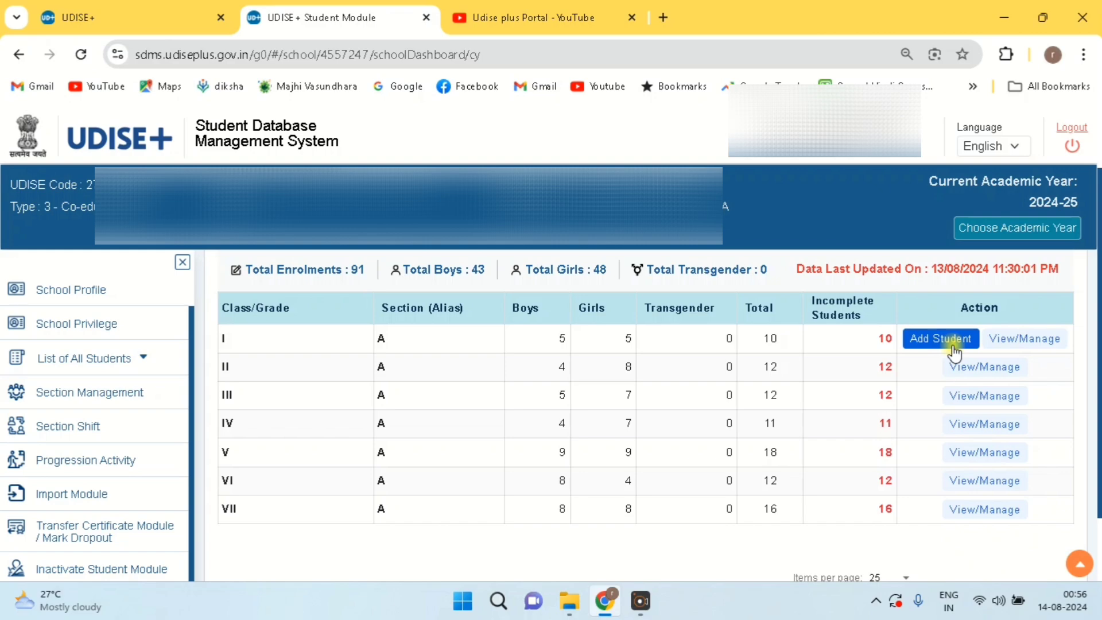
scroll(438, 425, "up", 1)
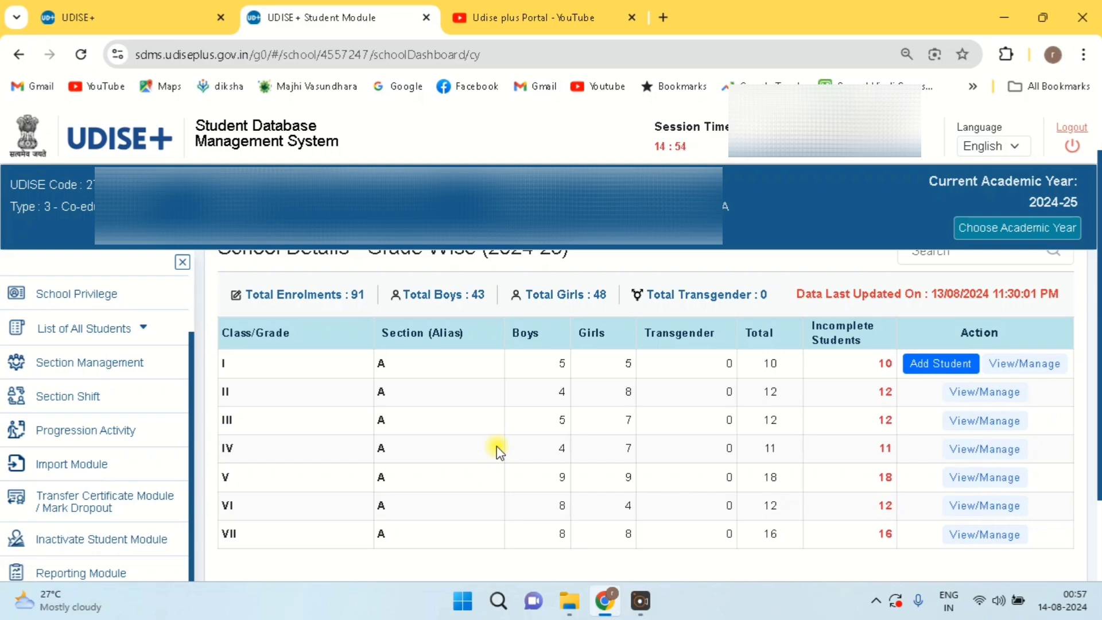
scroll(381, 413, "up", 1)
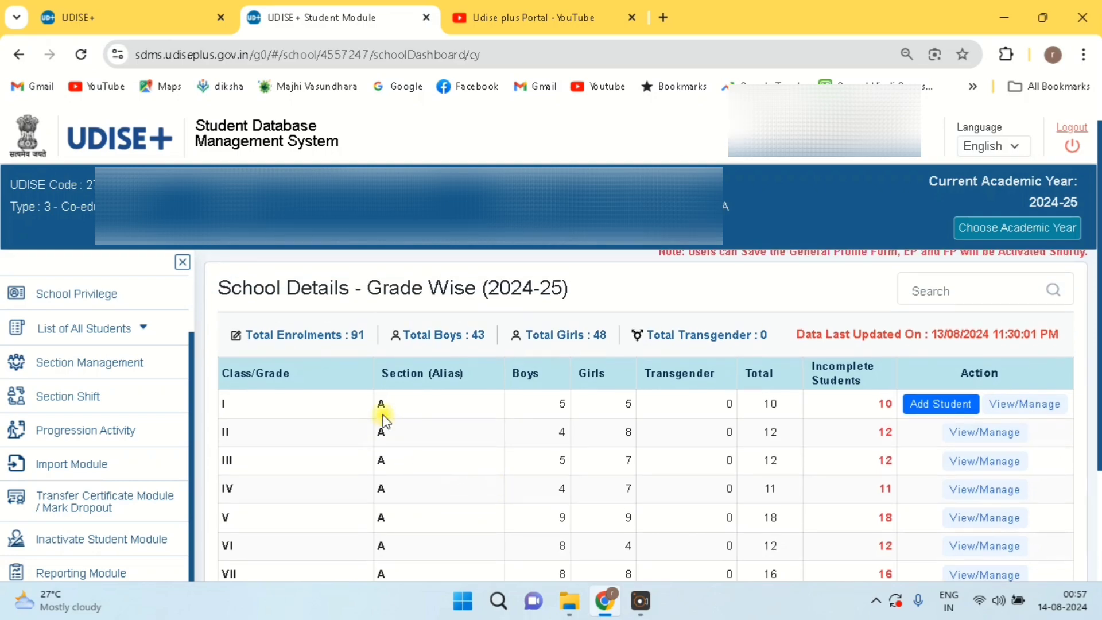